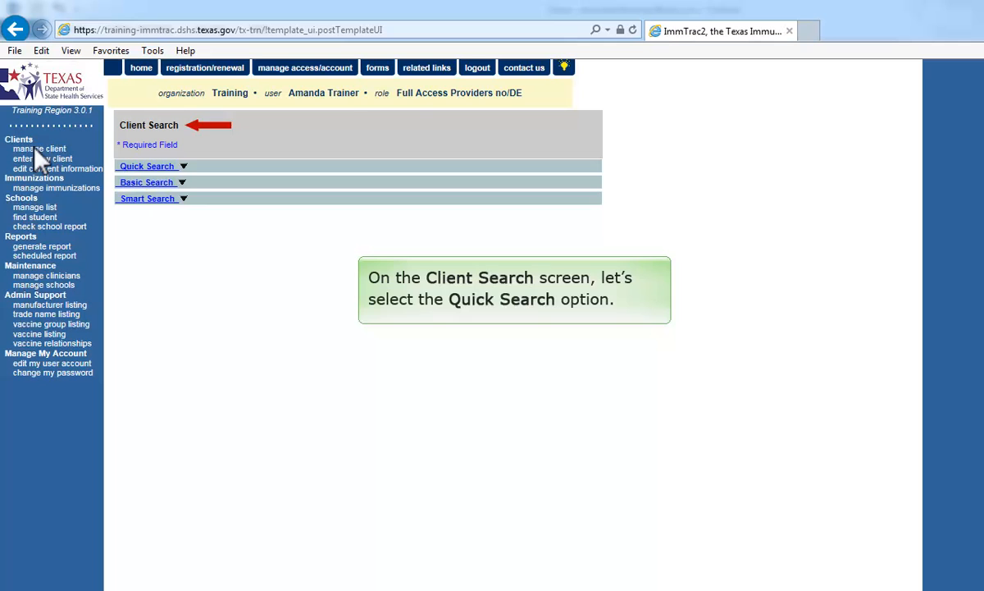
- Search Quick Search by the client's ImmTrac2 ID and open their View Client record
left_click(184, 166)
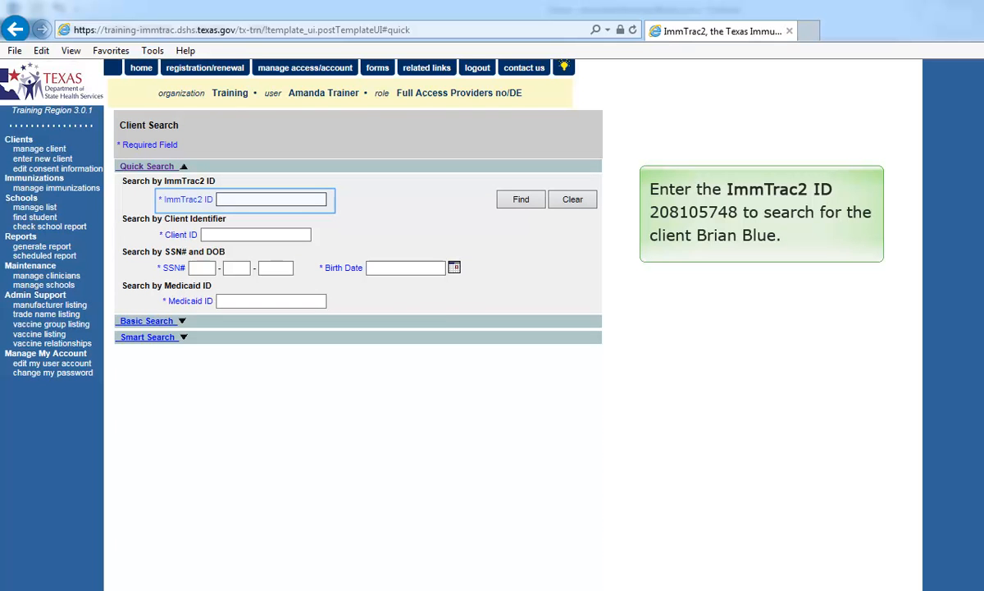
left_click(506, 201)
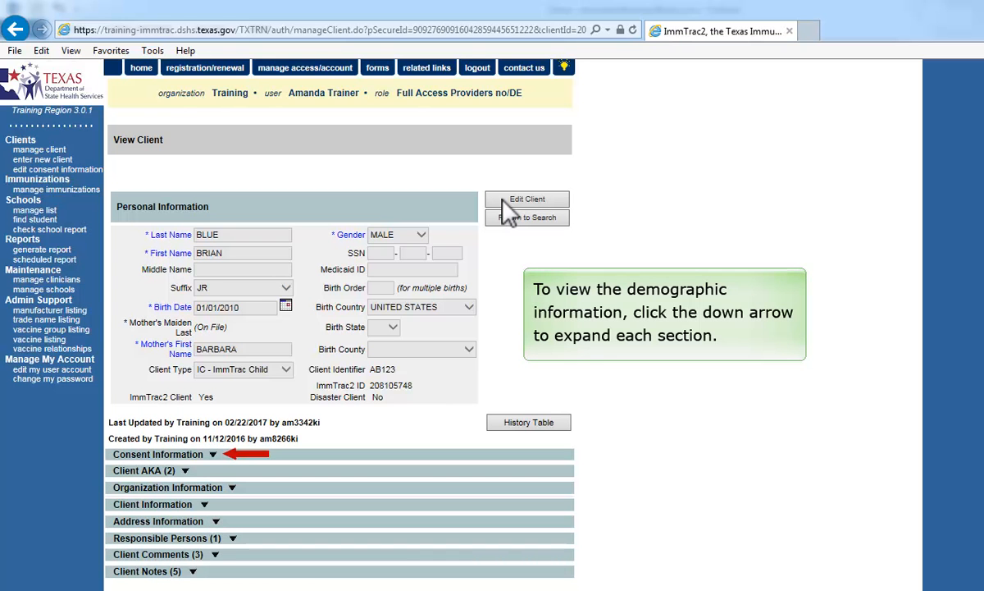
- Expand the client's Consent Information and switch the record into Update Client editing
left_click(213, 456)
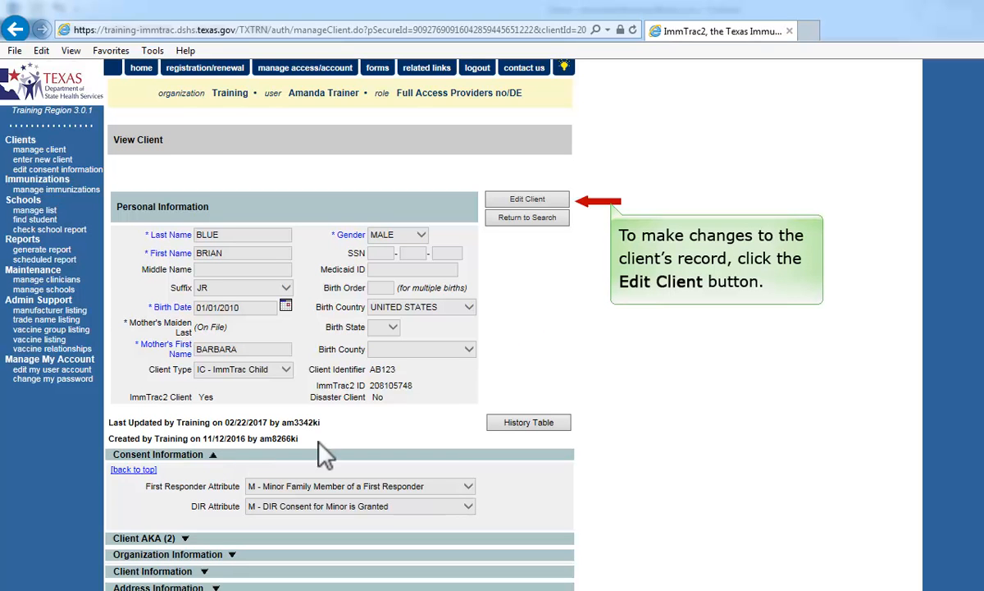
left_click(507, 205)
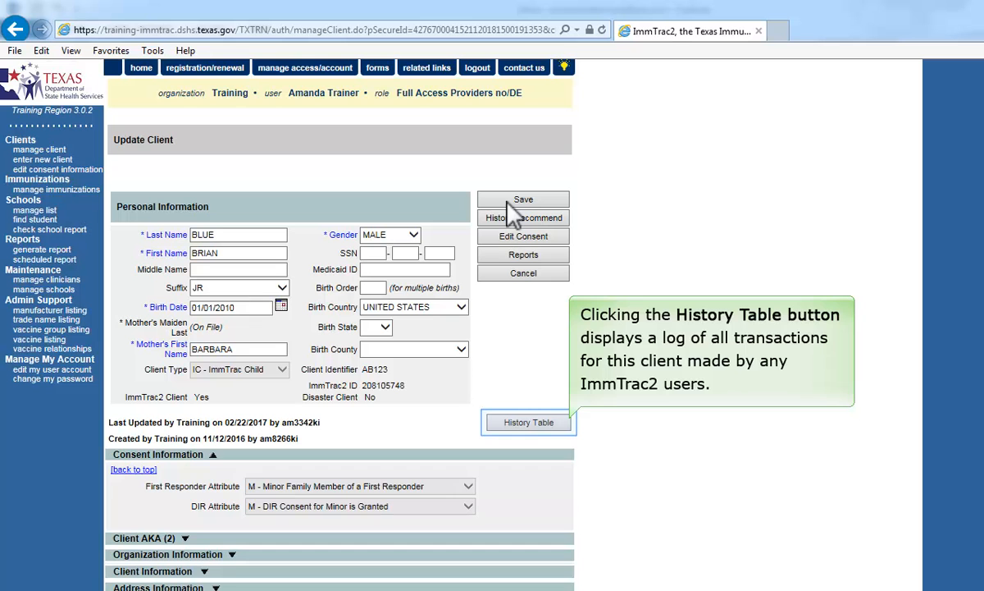
left_click(519, 424)
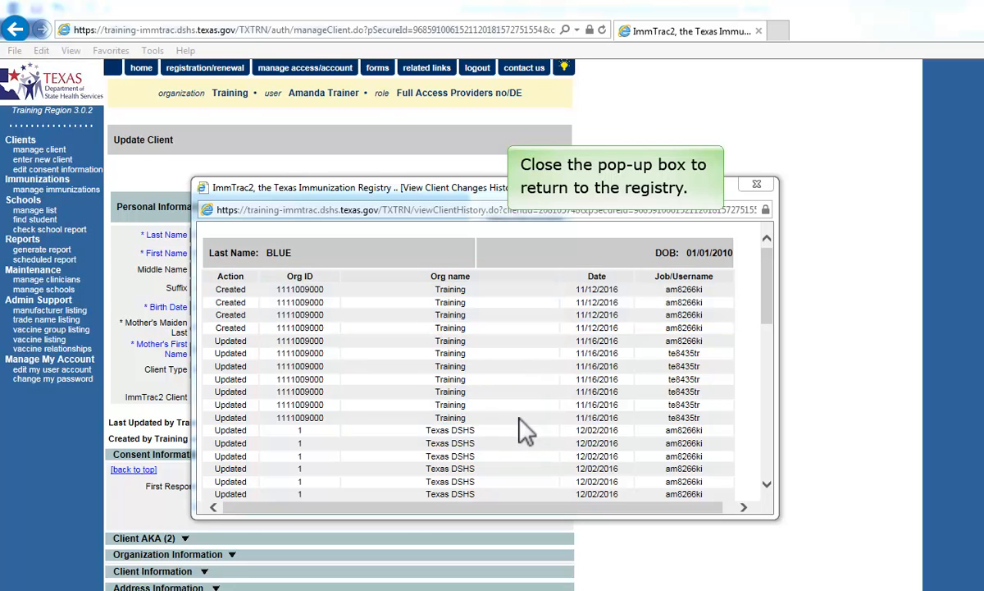
left_click(757, 184)
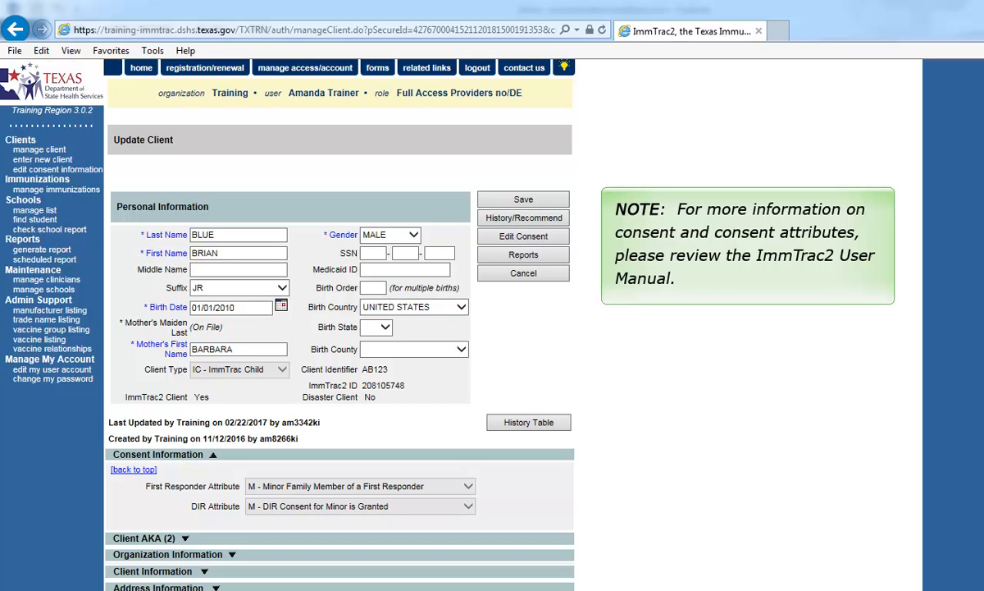
- Add a third alias with the alias's last and first name to the client's AKA list
left_click(185, 540)
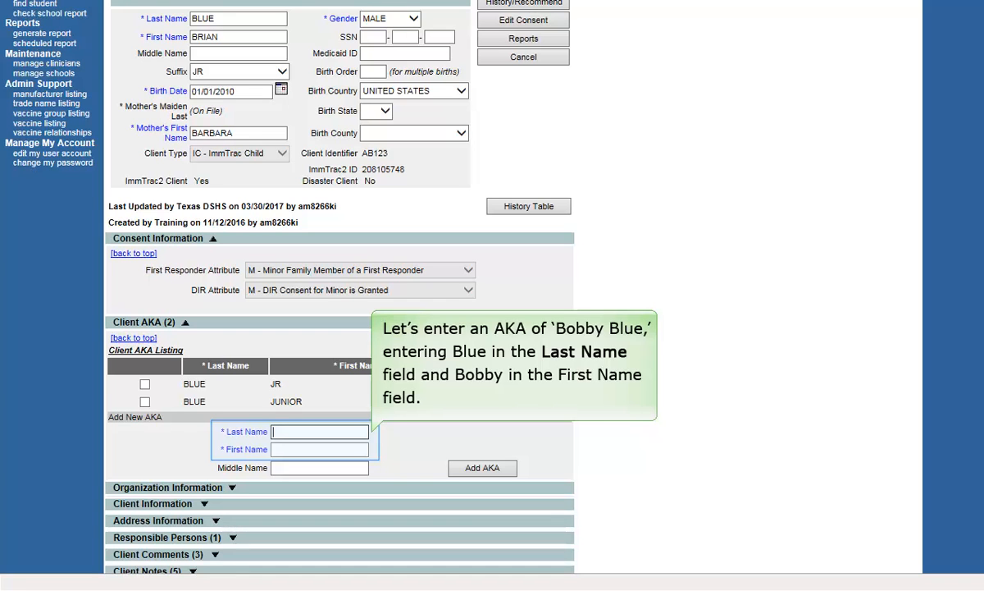
key("Tab")
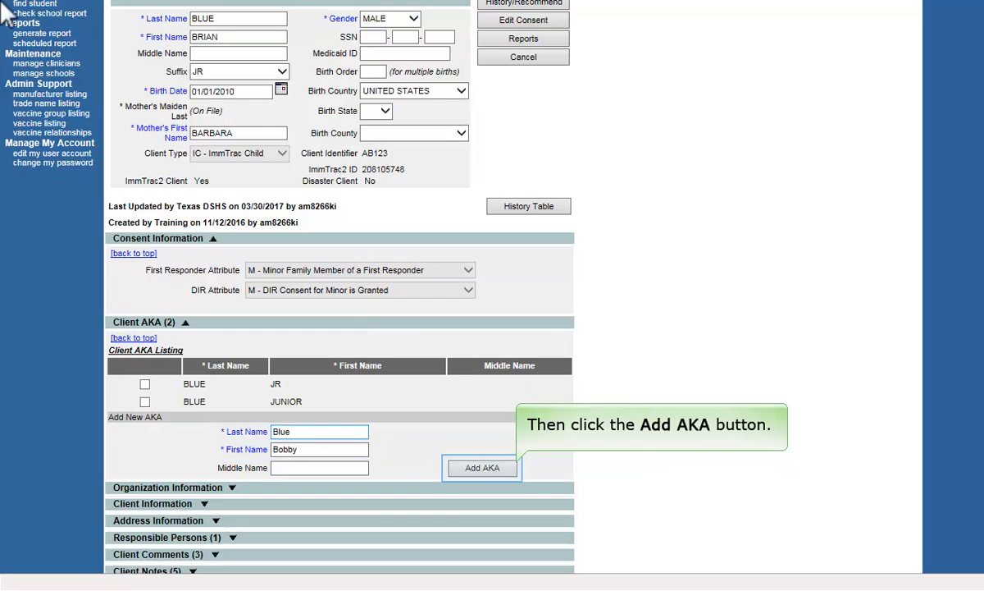
left_click(483, 469)
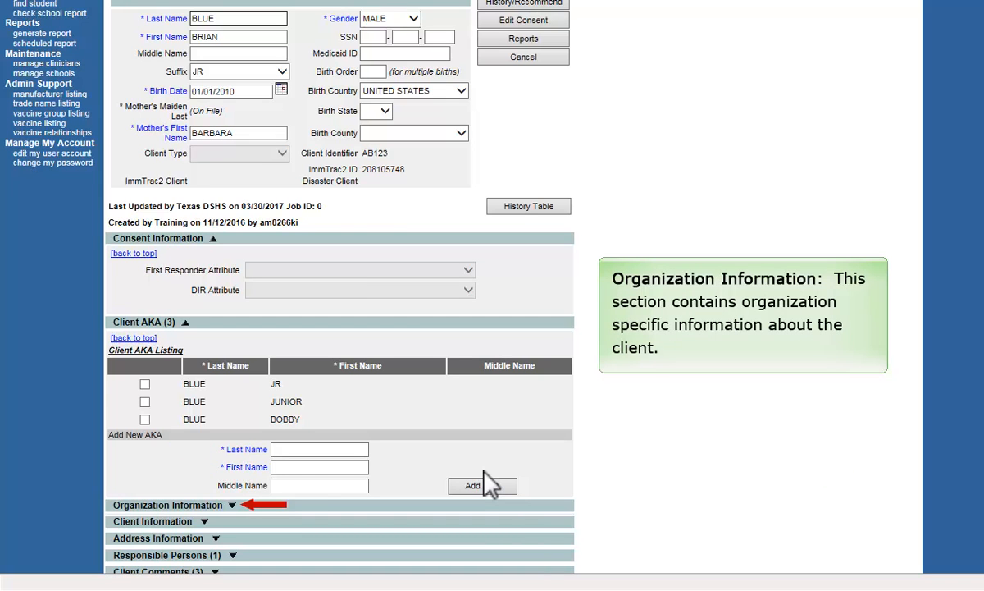
- Expand Organization Information showing status ACTIVE and the ACIP tracking schedule
left_click(234, 507)
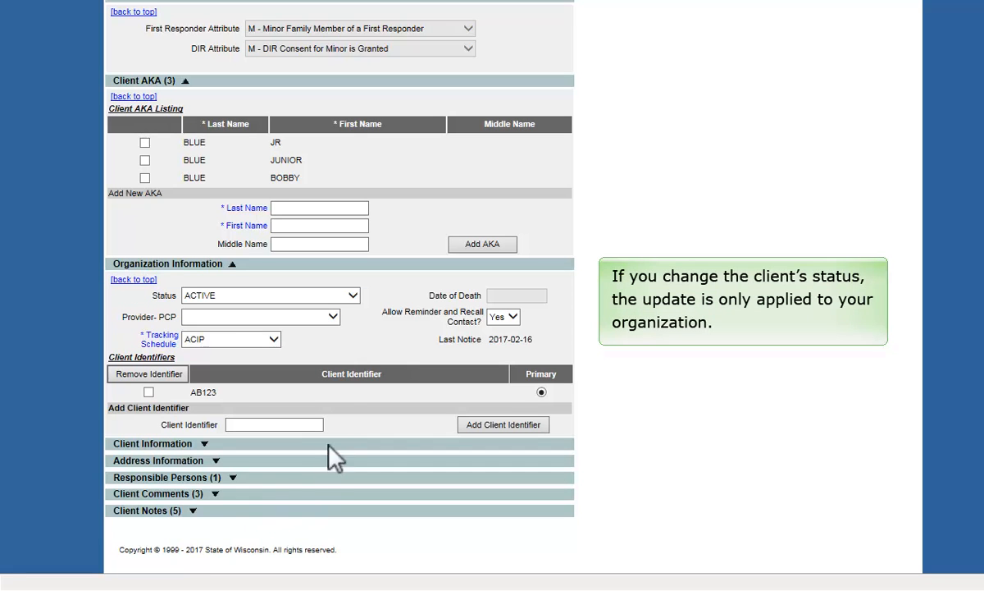
left_click(353, 296)
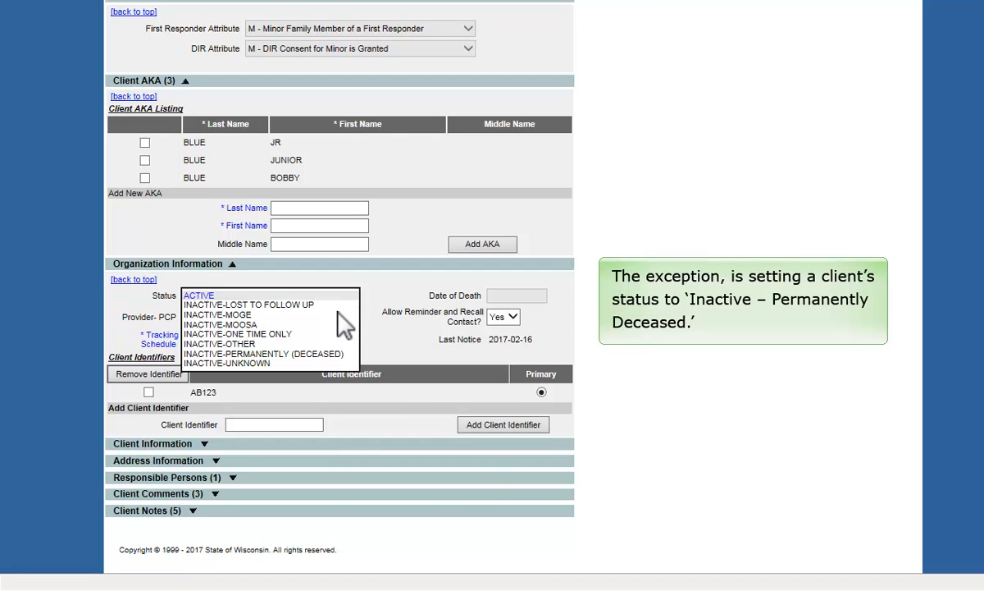
left_click(332, 355)
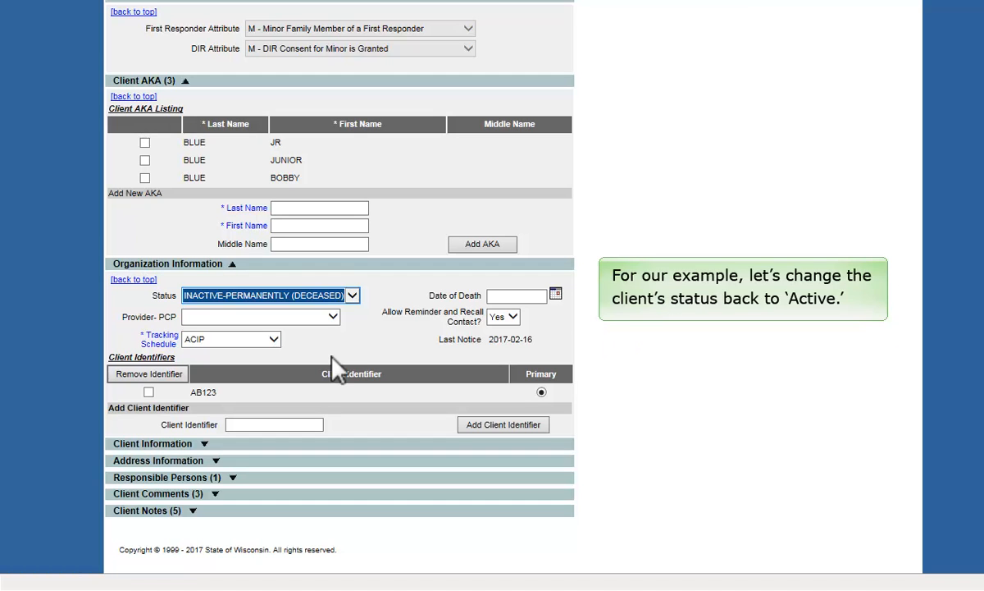
left_click(352, 297)
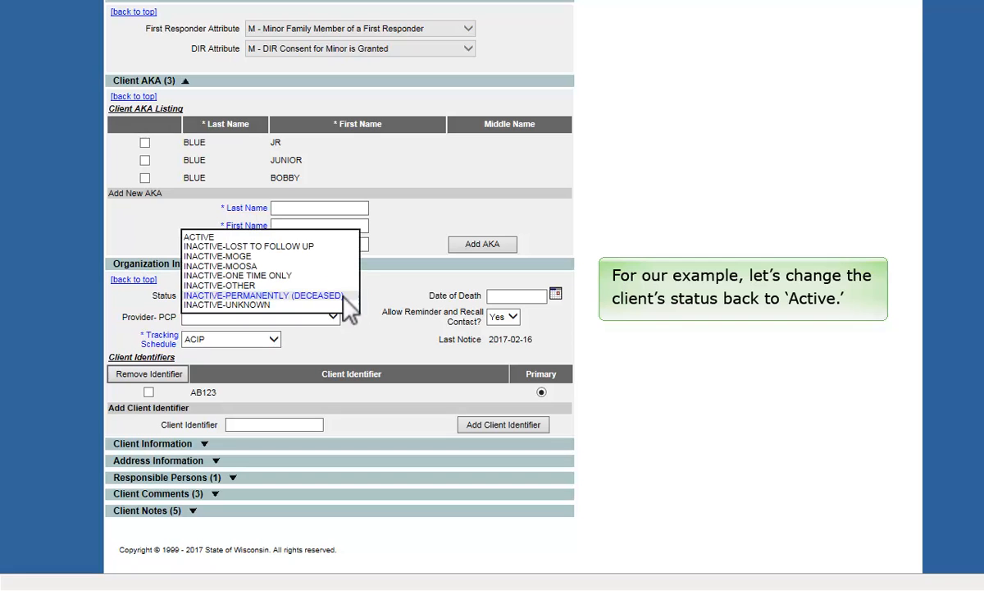
left_click(323, 238)
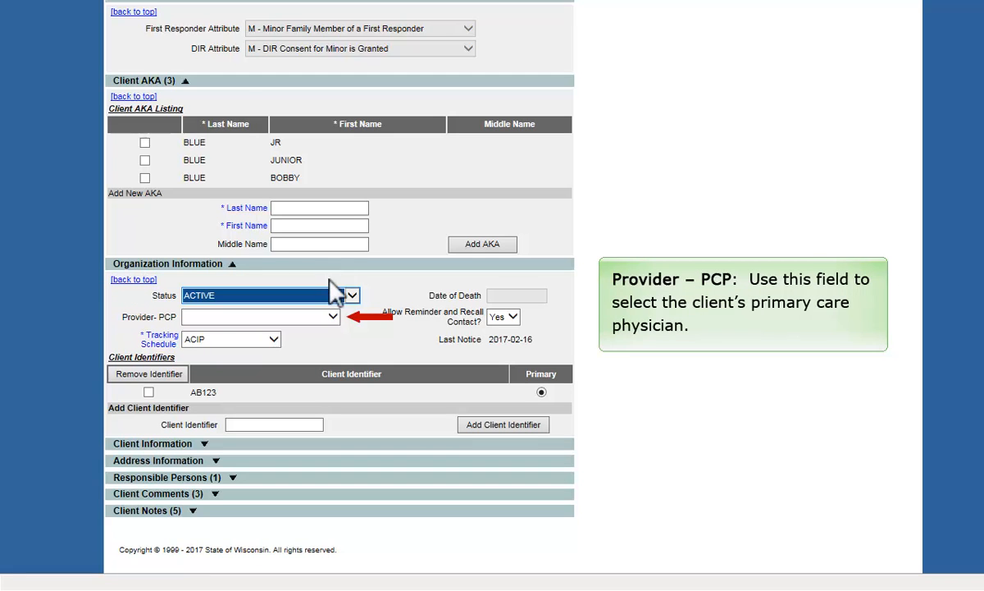
- Set the client's Provider-PCP to a physician from the organization's clinician list
left_click(333, 317)
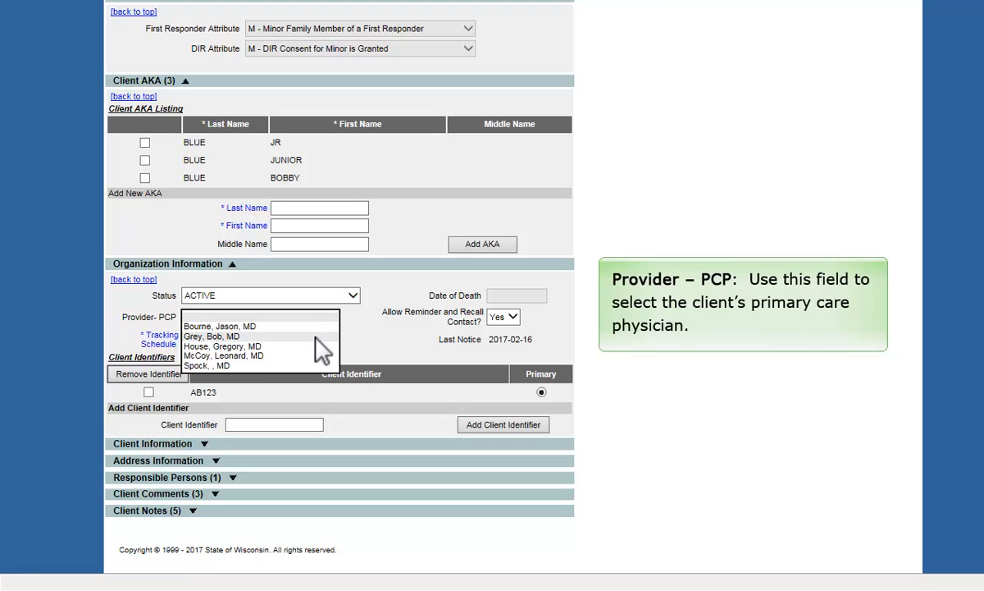
left_click(316, 337)
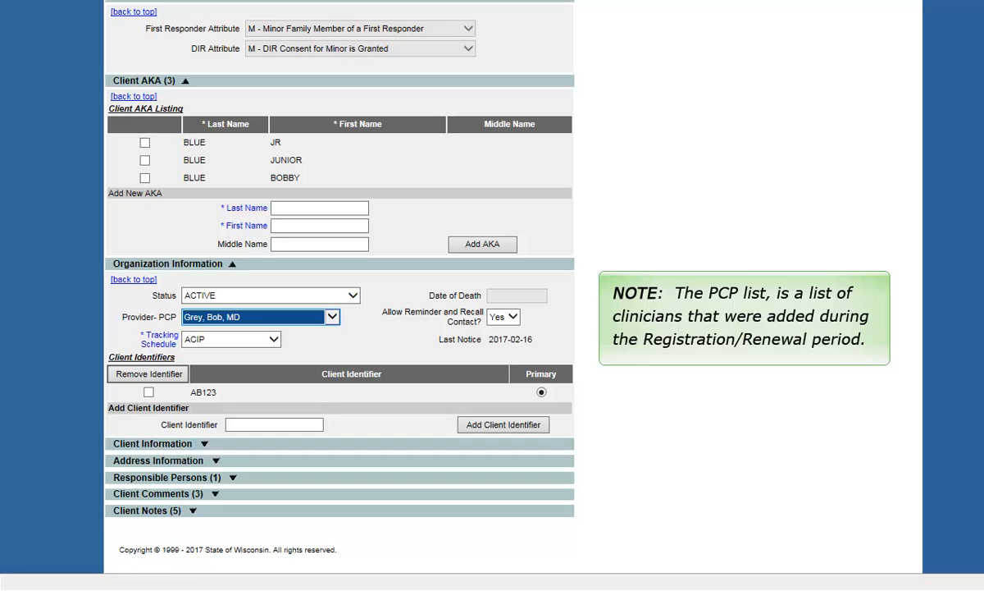
left_click(275, 340)
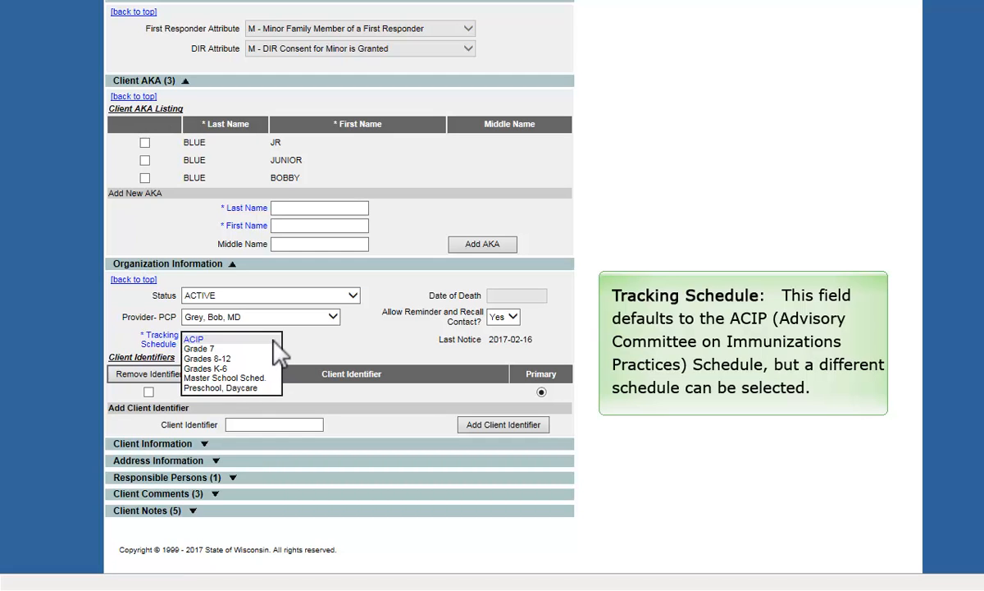
- Keep ACIP selected as the client's tracking schedule
left_click(273, 341)
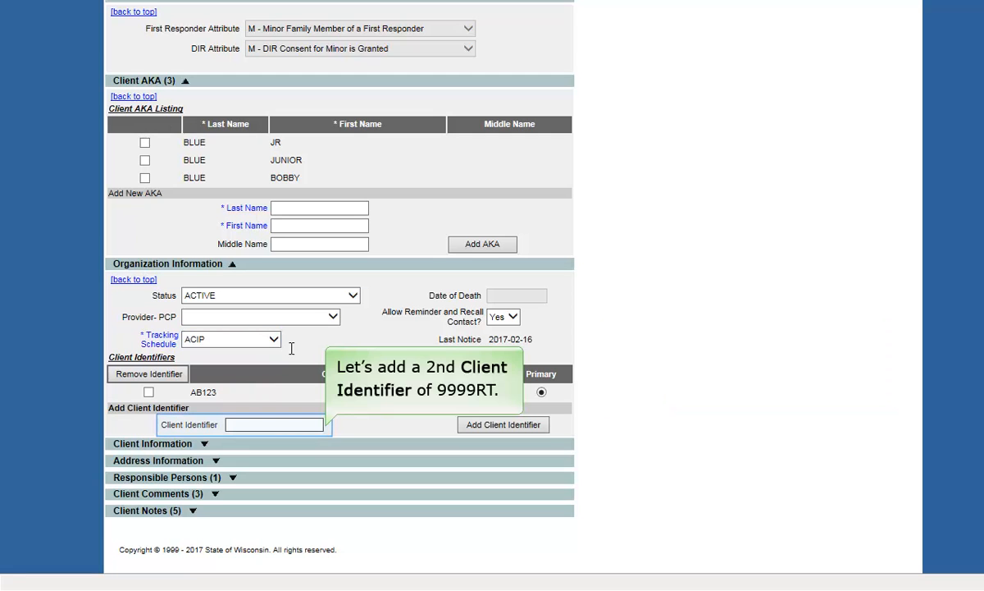
- Add client identifier 9999RT, then remove it so only AB123 remains
left_click(307, 423)
type("9999RT")
left_click(492, 427)
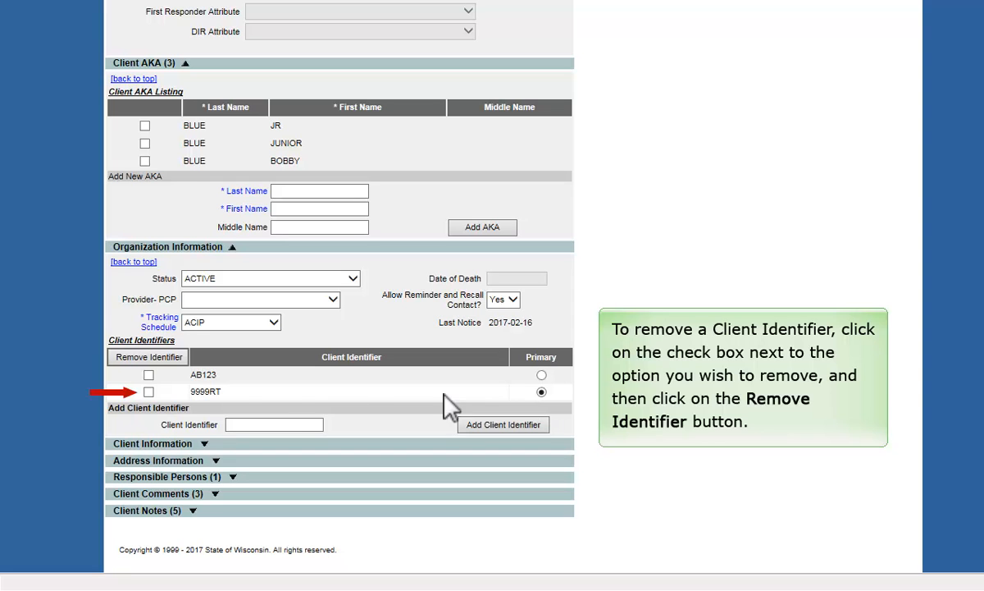
left_click(170, 361)
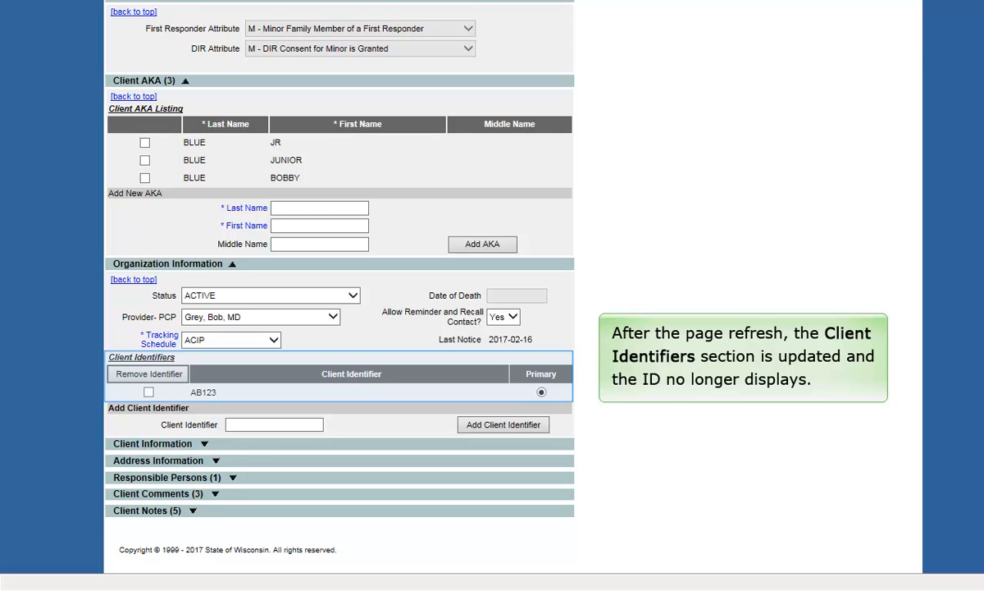
- Set ethnicity to Hispanic or Latino and school to Decker Middle School, leaving occupation blank
left_click(205, 444)
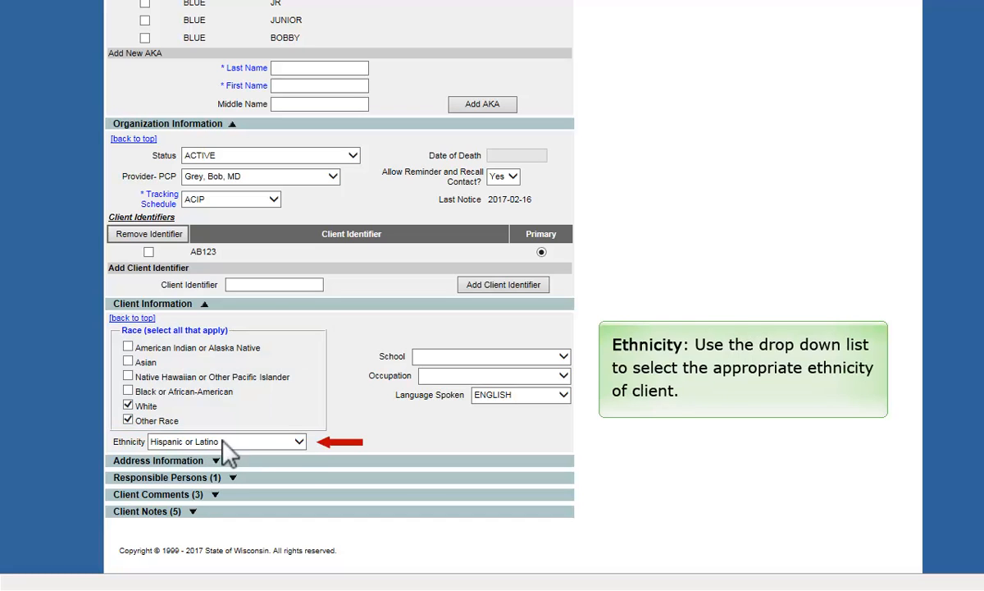
left_click(300, 444)
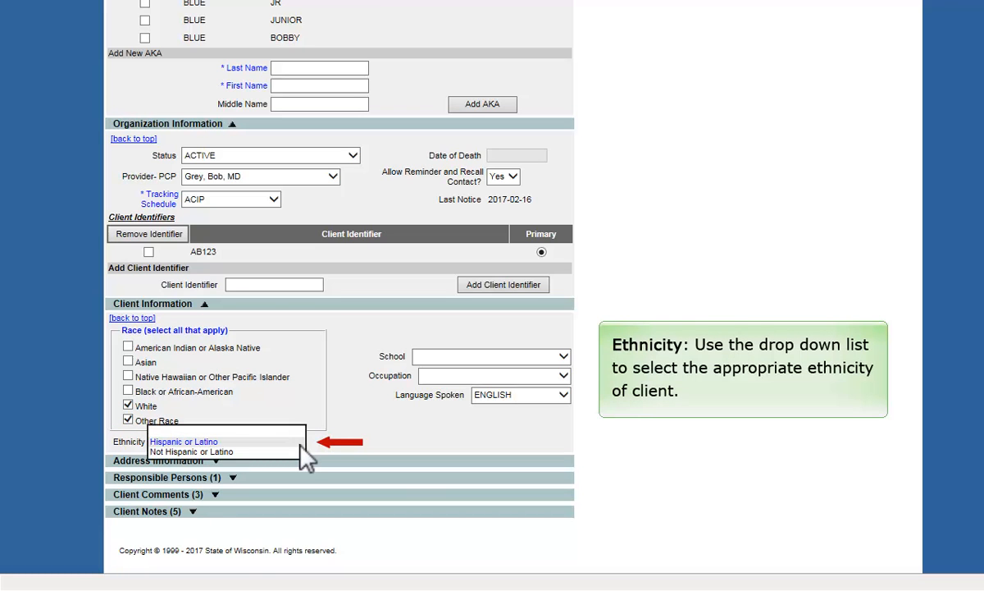
left_click(300, 445)
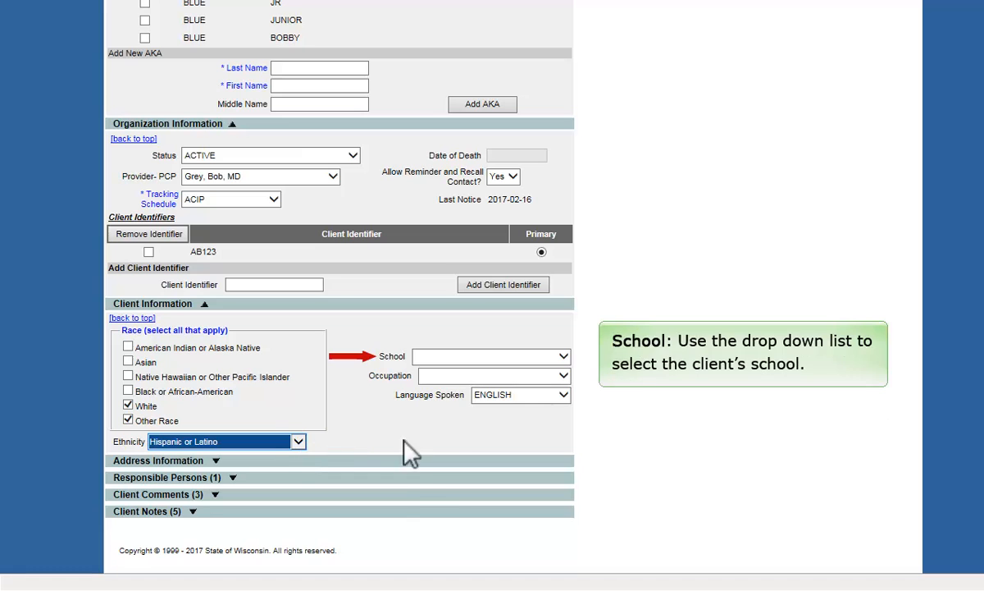
left_click(564, 358)
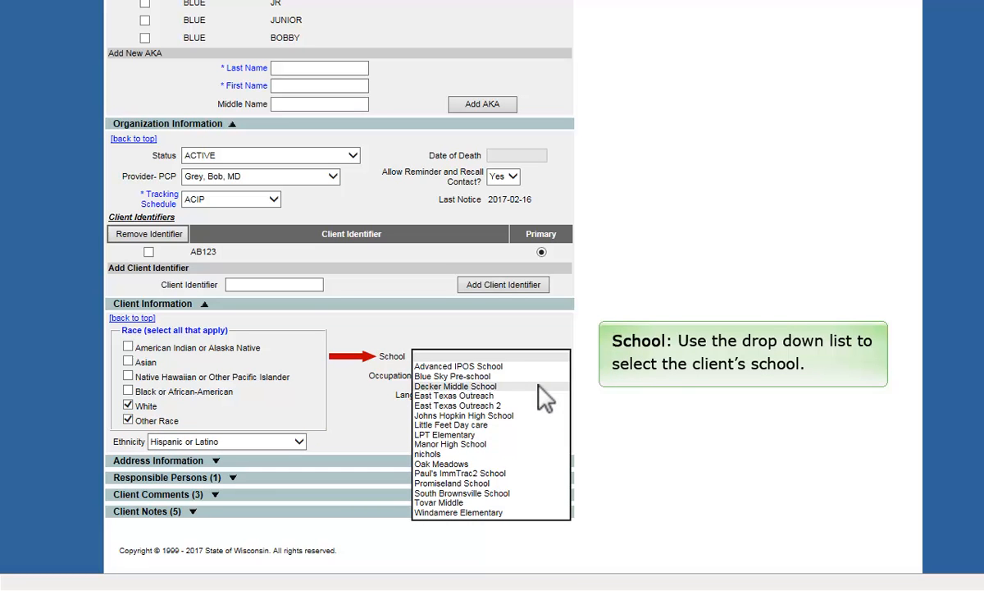
left_click(539, 387)
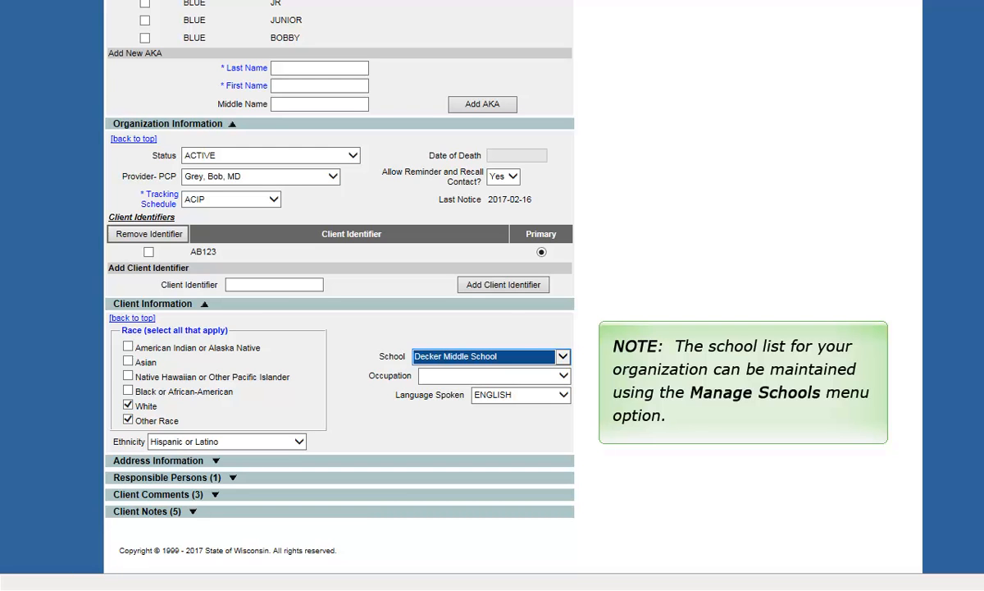
left_click(565, 379)
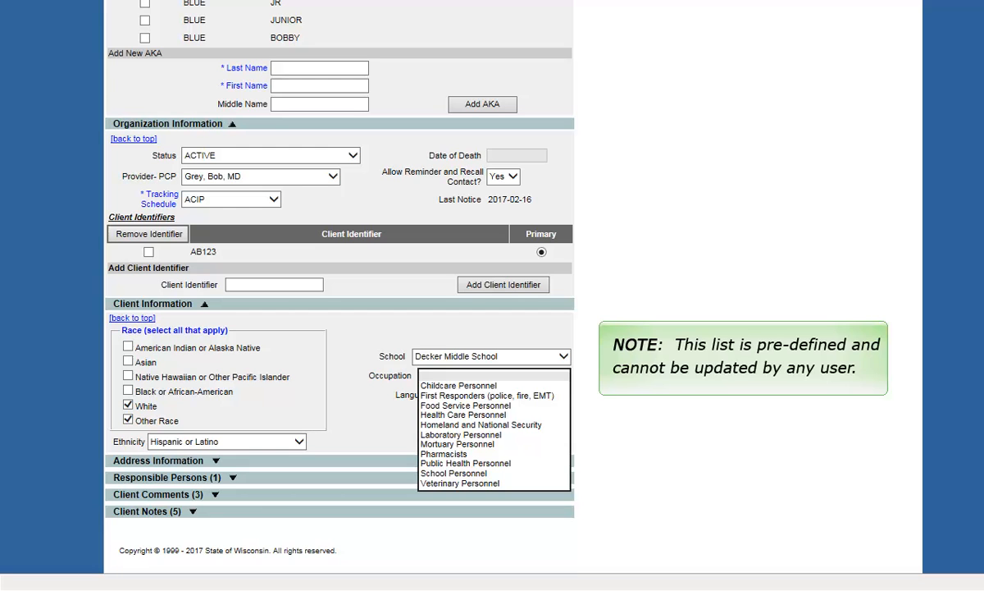
left_click(563, 395)
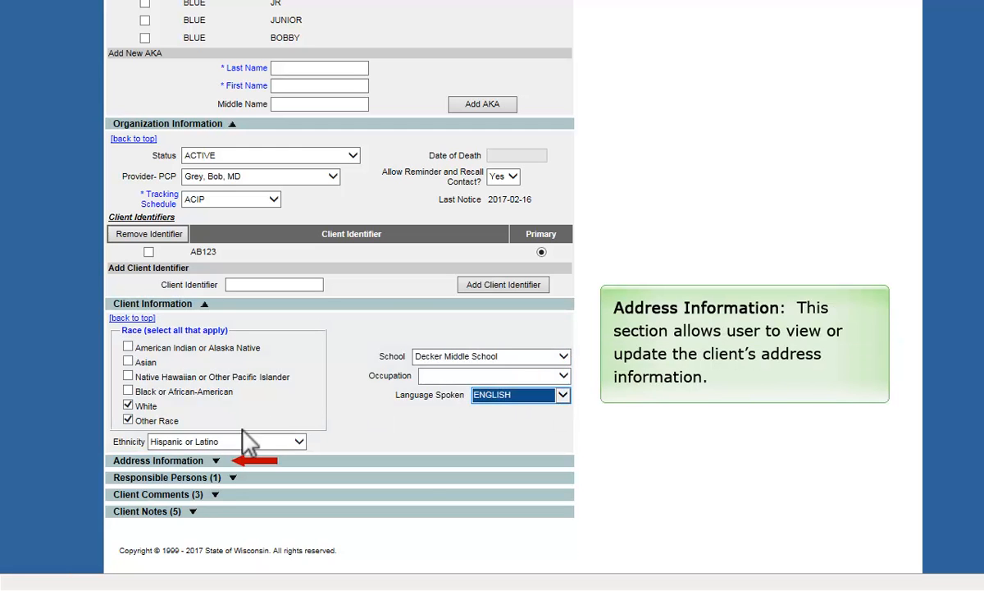
- Expand Address Information and review the client's address history, then close it
left_click(217, 461)
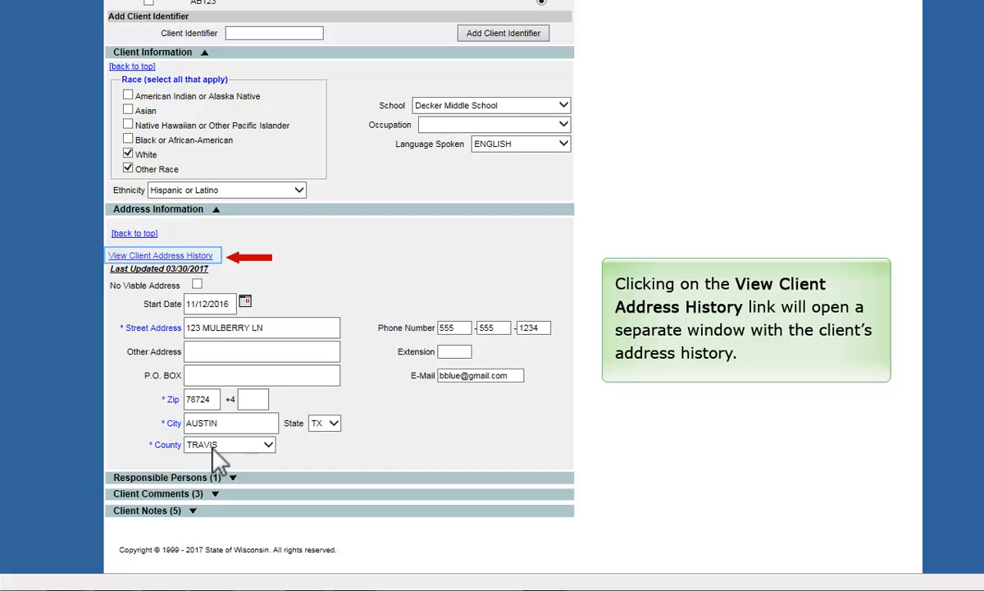
left_click(207, 256)
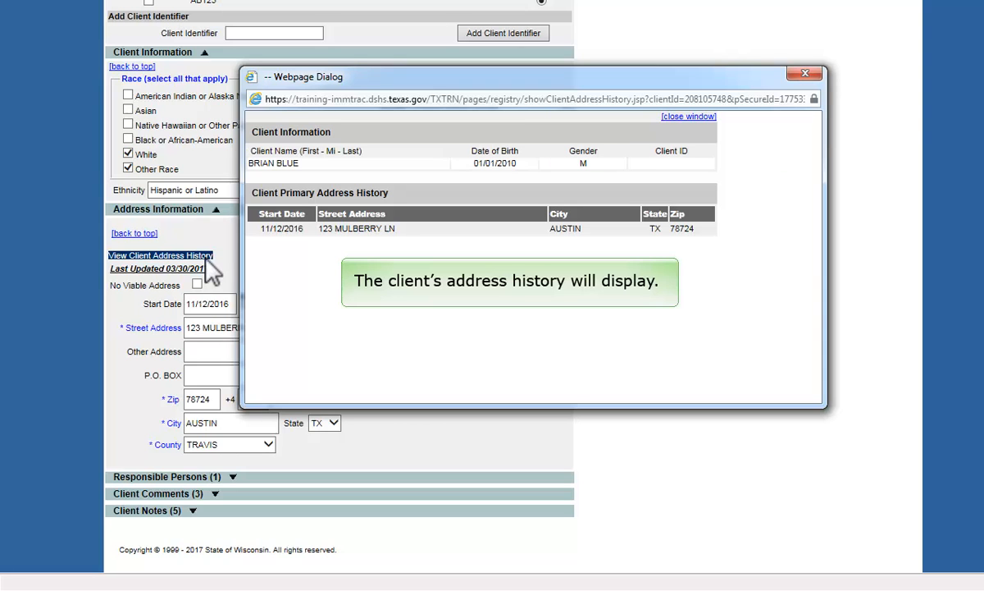
left_click(805, 73)
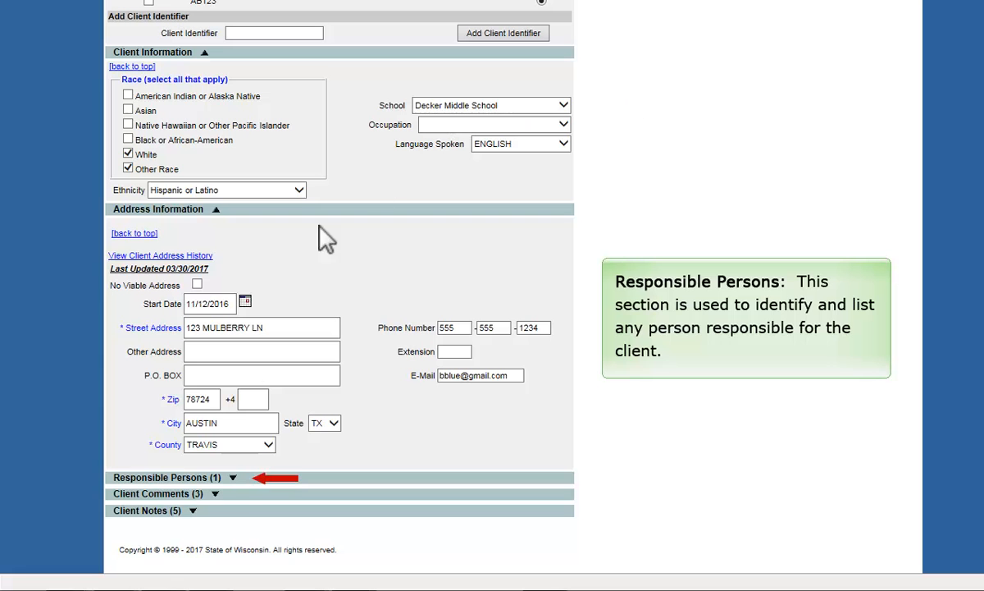
- Add an apartment line to the father's Other Address, then start a blank responsible-person form
left_click(234, 478)
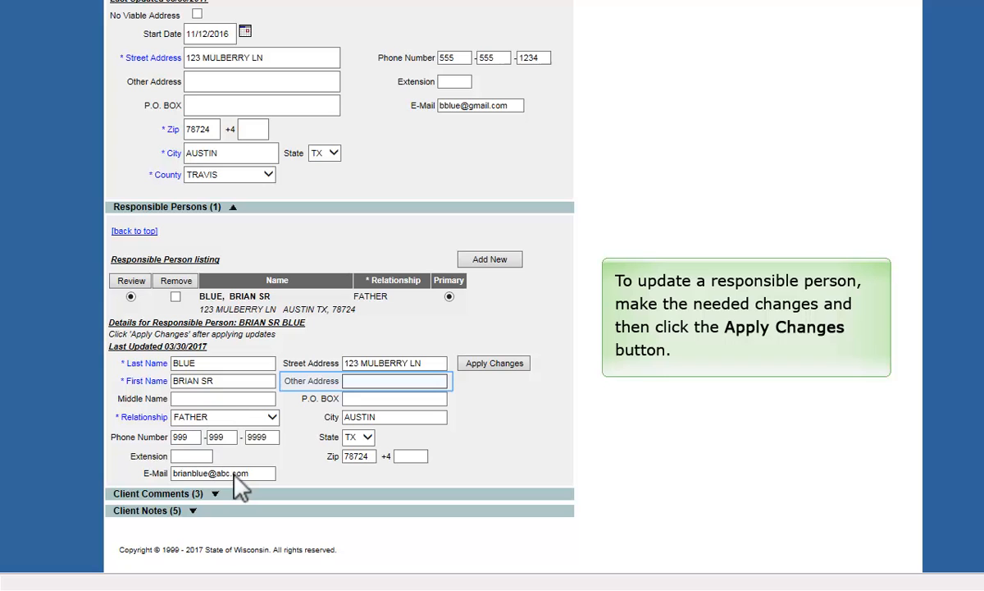
type("APT 555")
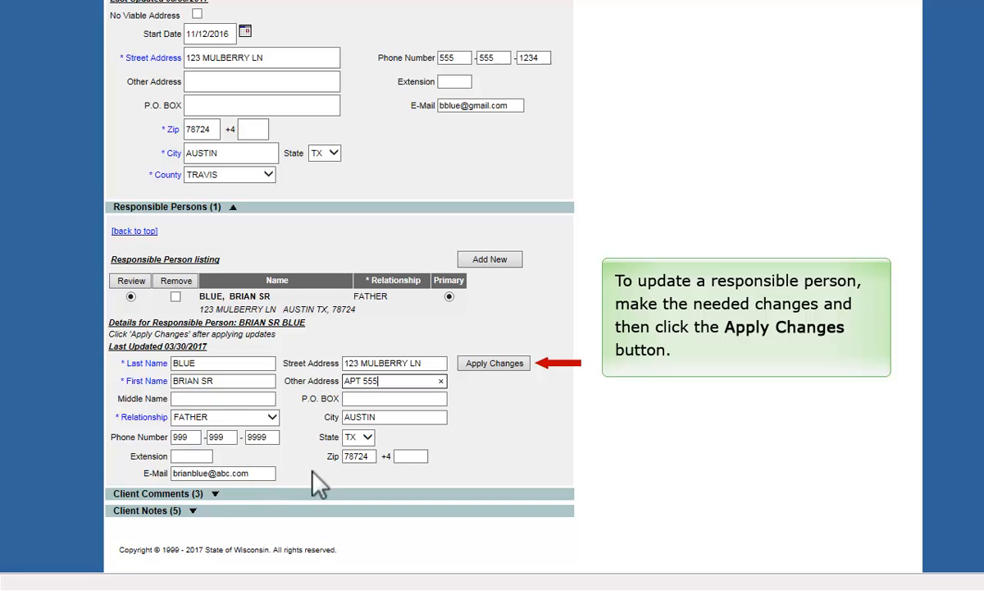
left_click(492, 366)
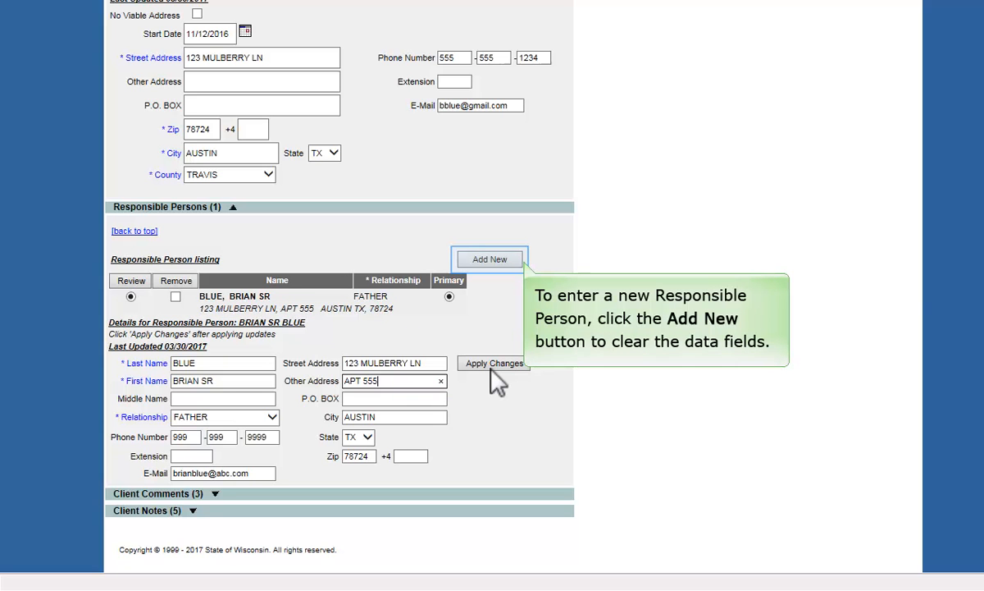
left_click(484, 259)
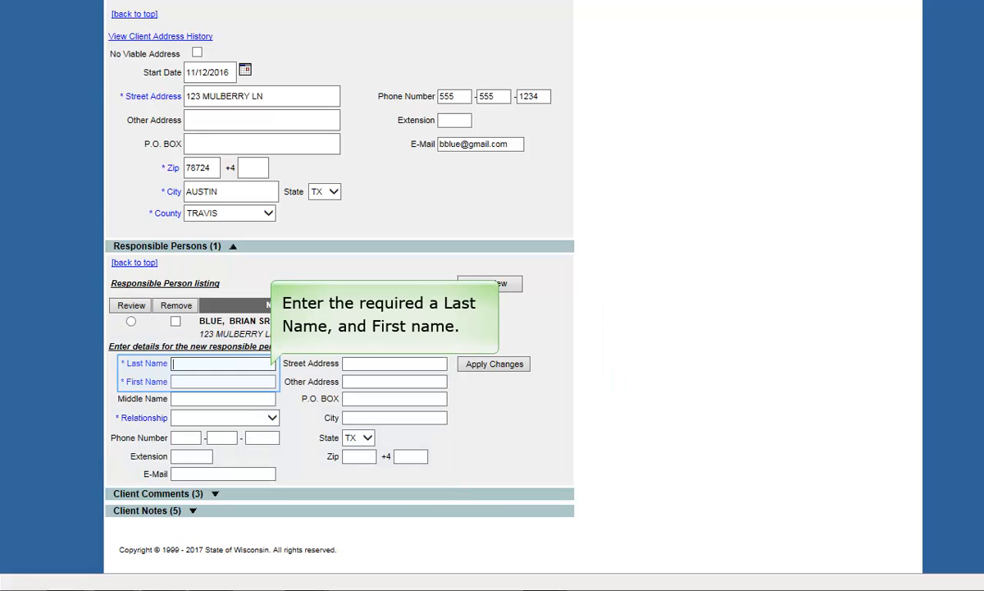
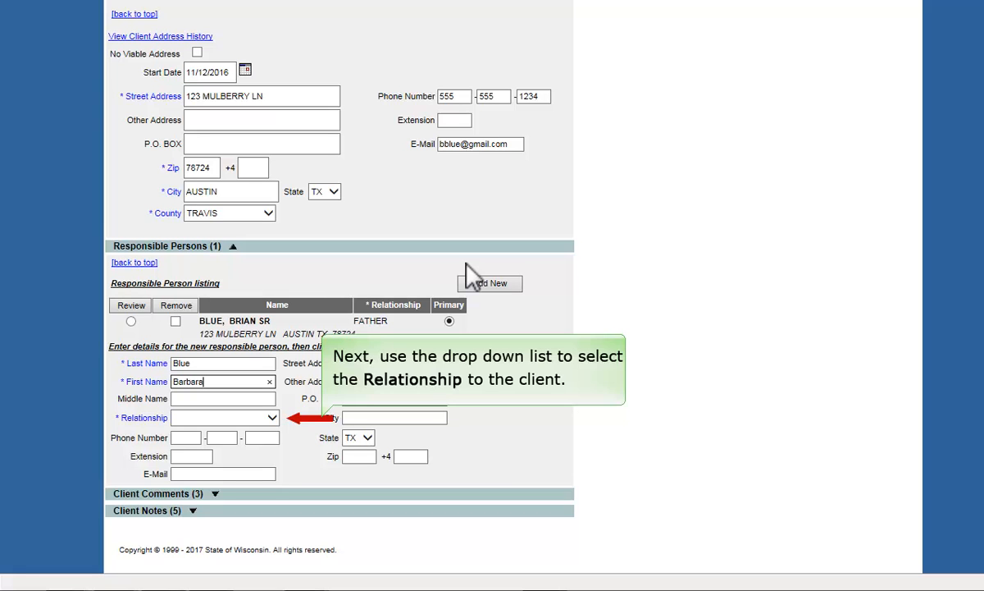
- Add the client's mother as a second responsible person with relationship MOTHER
left_click(272, 419)
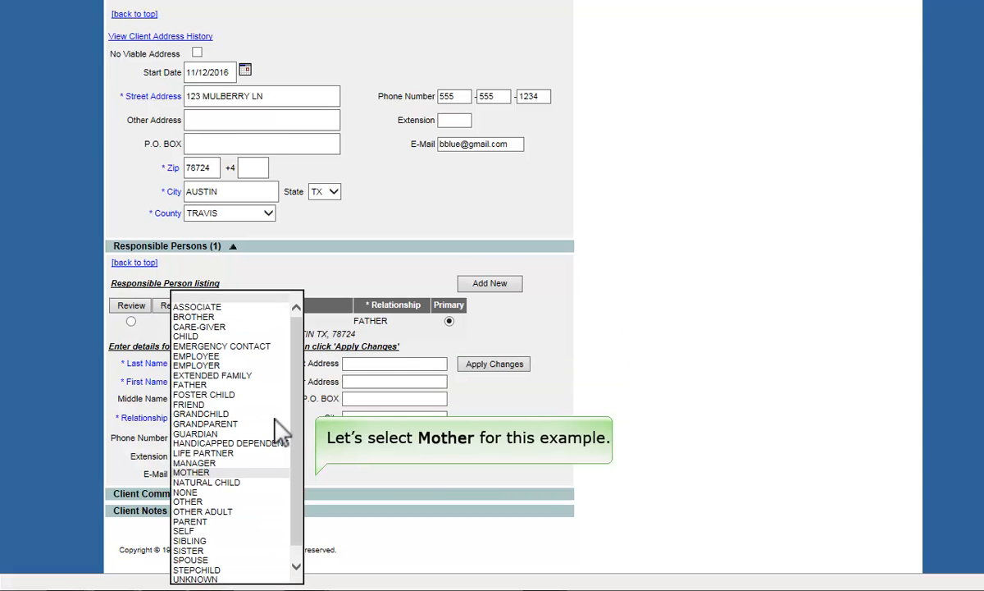
left_click(261, 473)
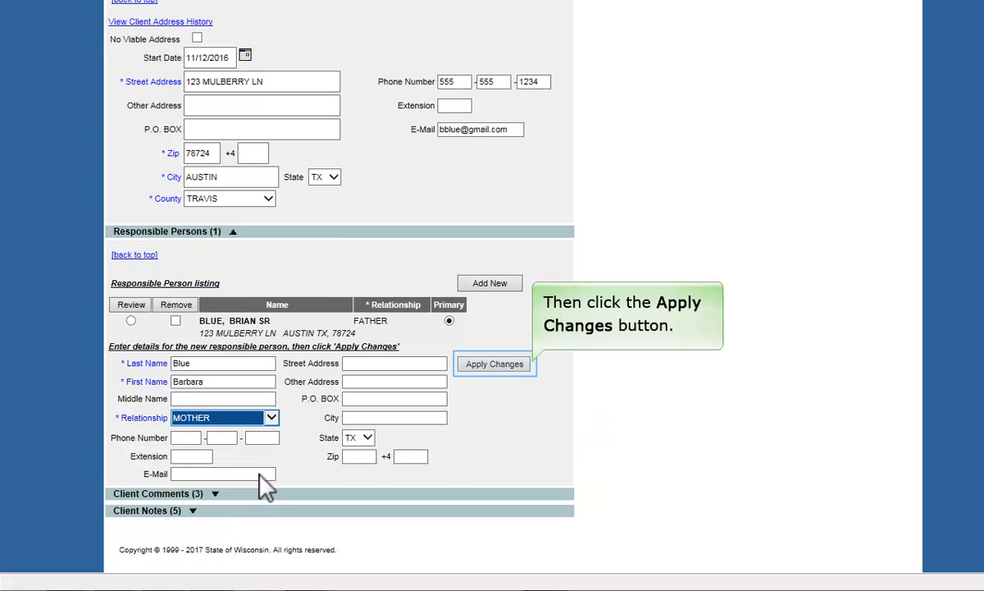
left_click(496, 371)
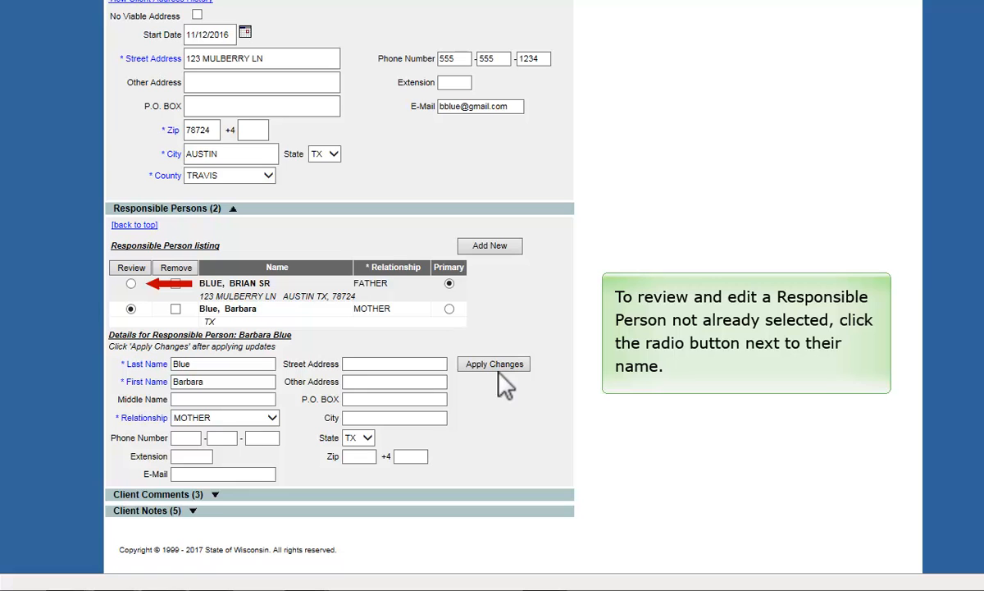
- Reload the father's details into the form and mark the mother's entry for removal
left_click(131, 283)
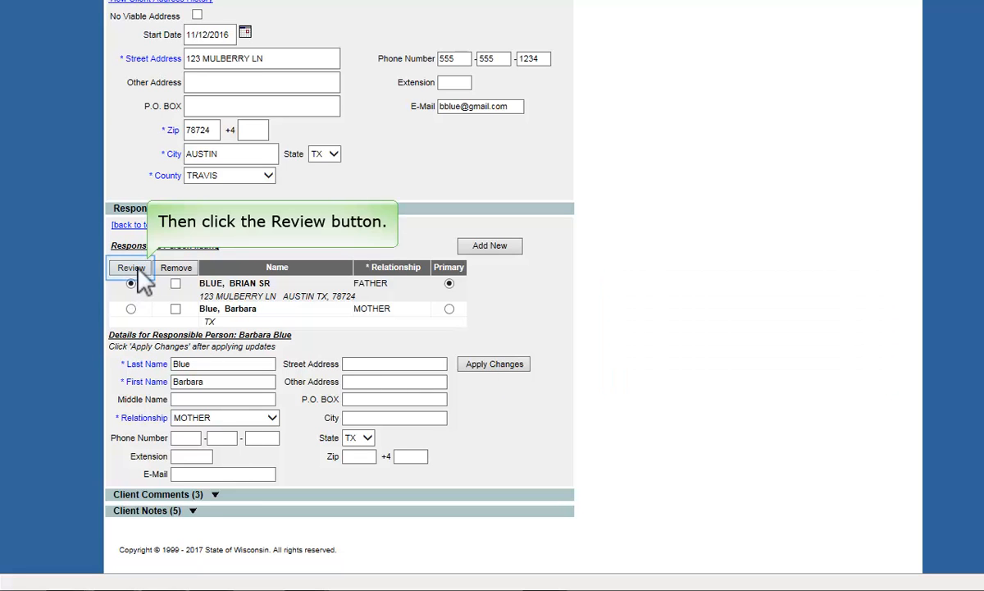
left_click(133, 268)
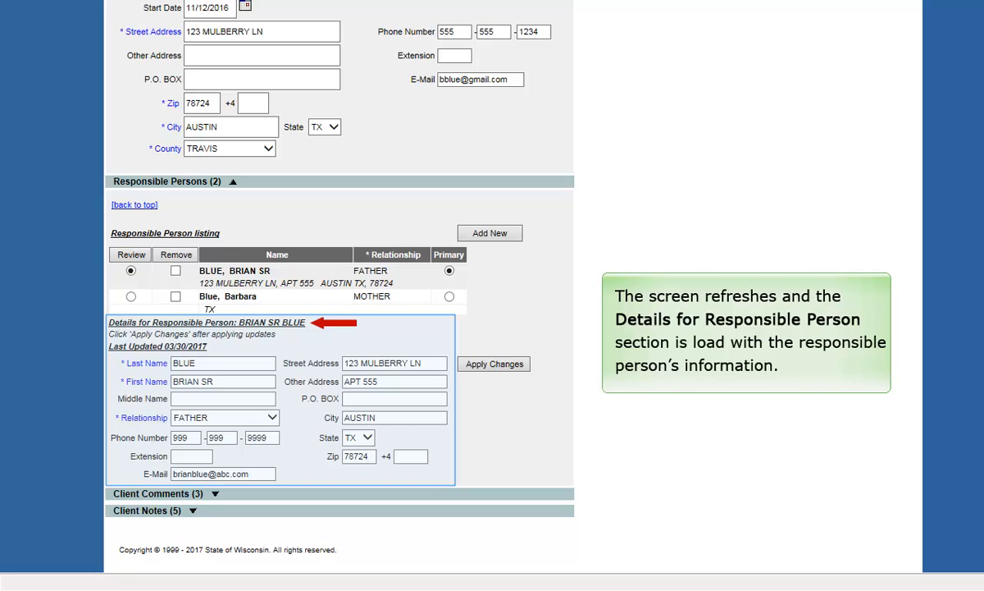
left_click(176, 297)
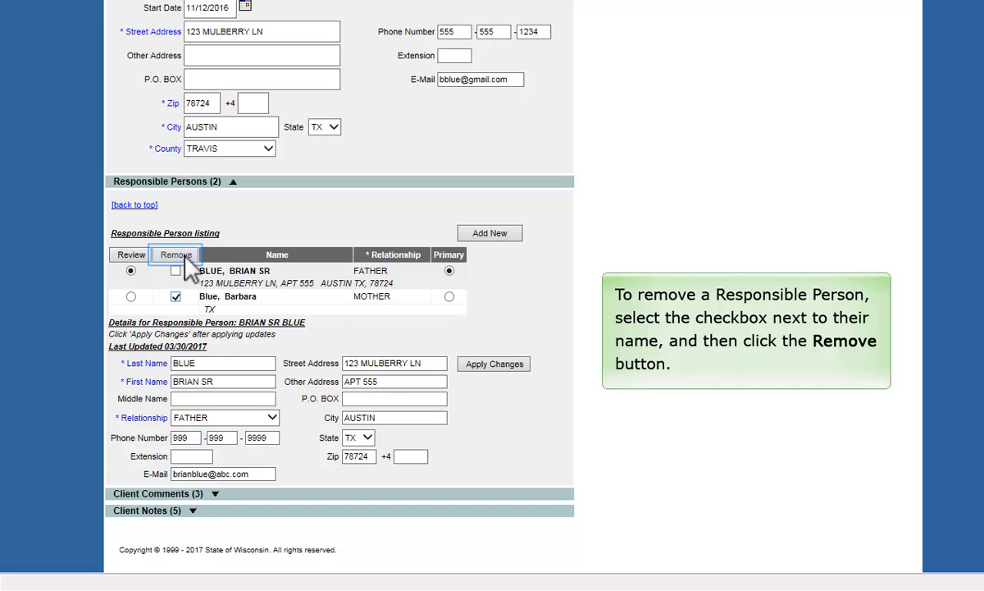
- Remove the mother from the Responsible Person listing, leaving only the father
left_click(182, 257)
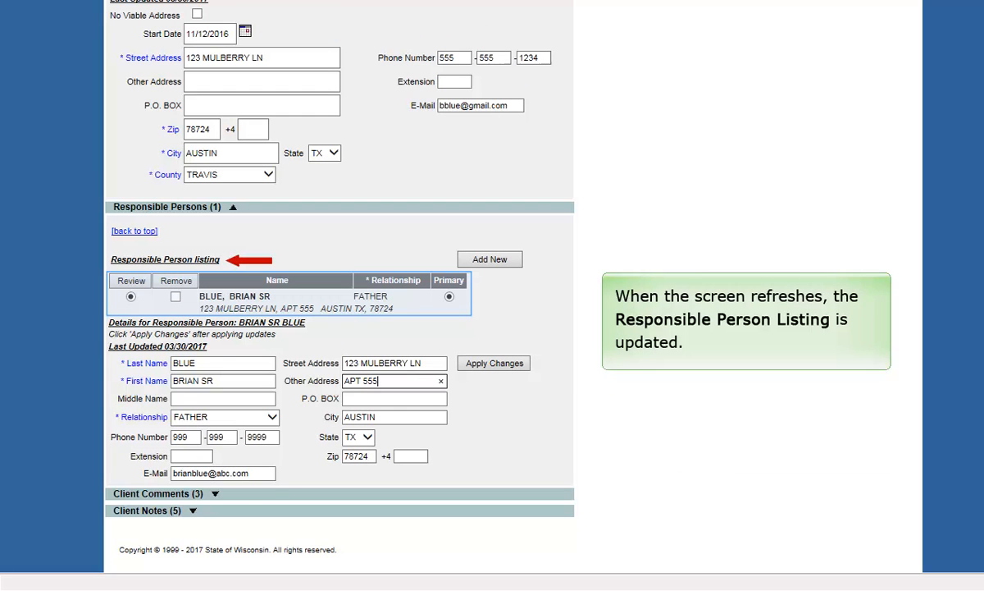
- Add the 'Current acute illness, moderate to severe' client comment with start date 03/30/2017
left_click(216, 495)
scroll(375, 328, "down", 2)
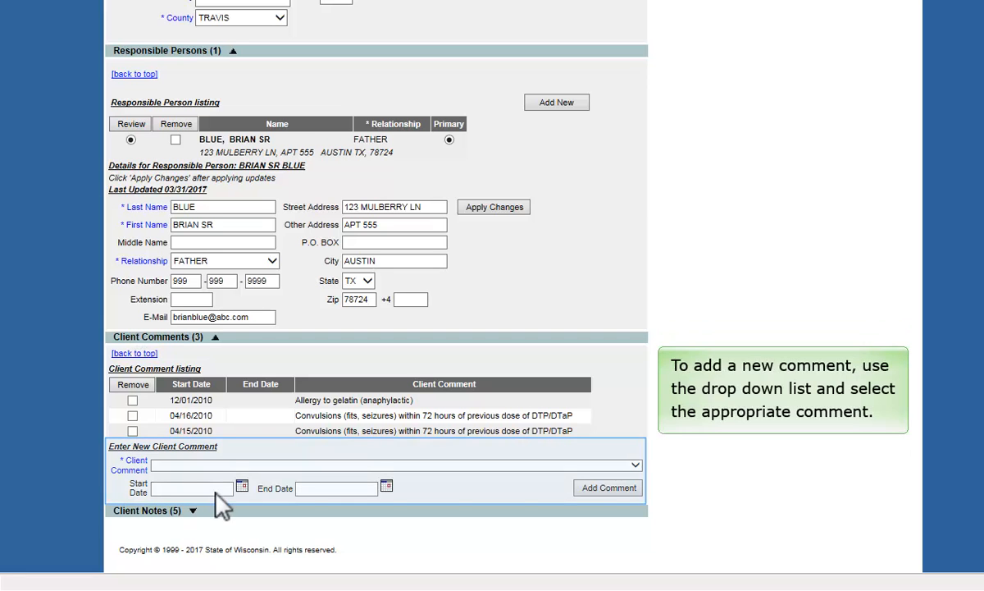
left_click(638, 464)
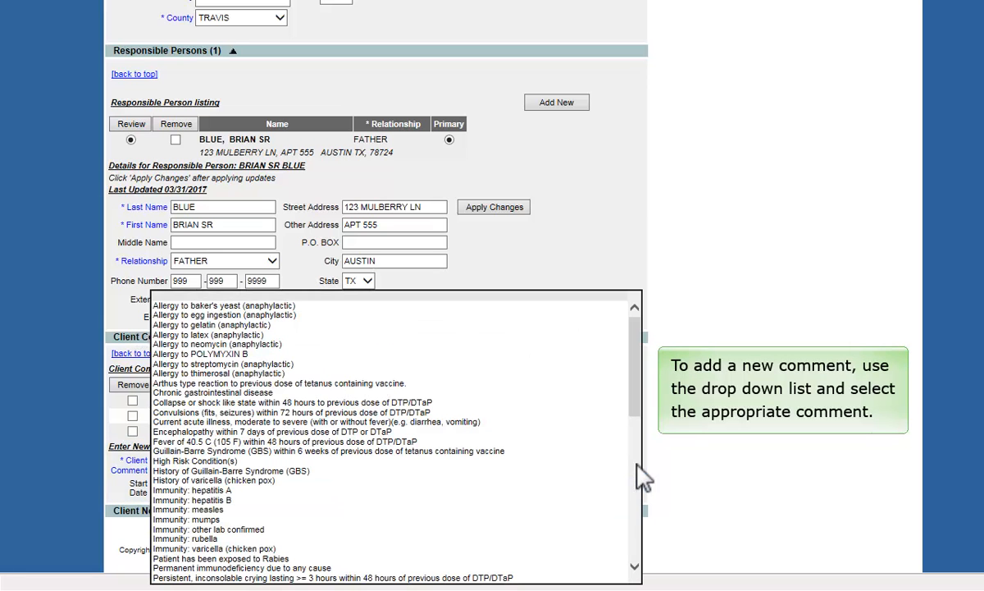
left_click(574, 423)
left_click(215, 489)
type("0")
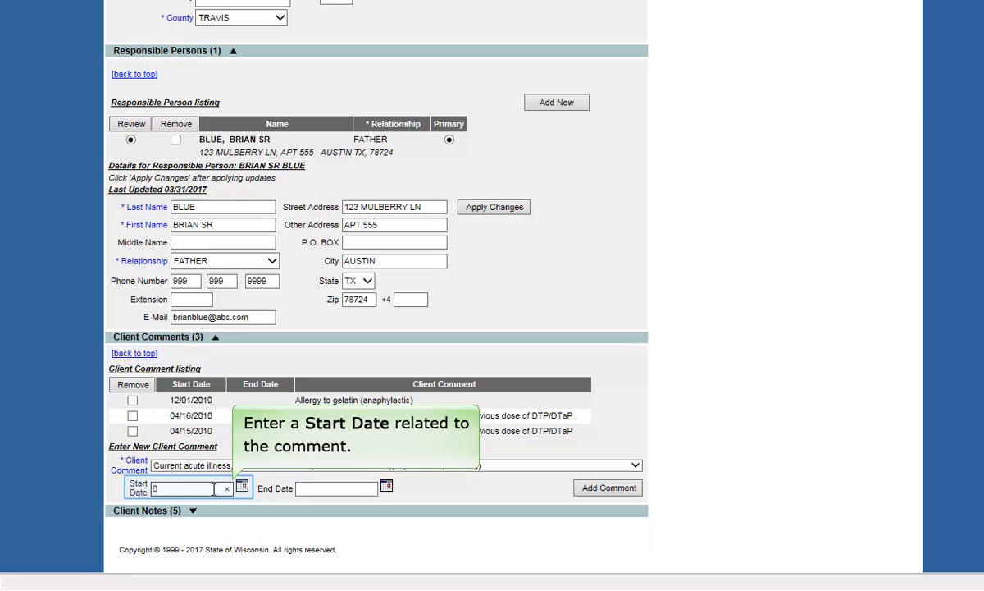
type("3/30/2017")
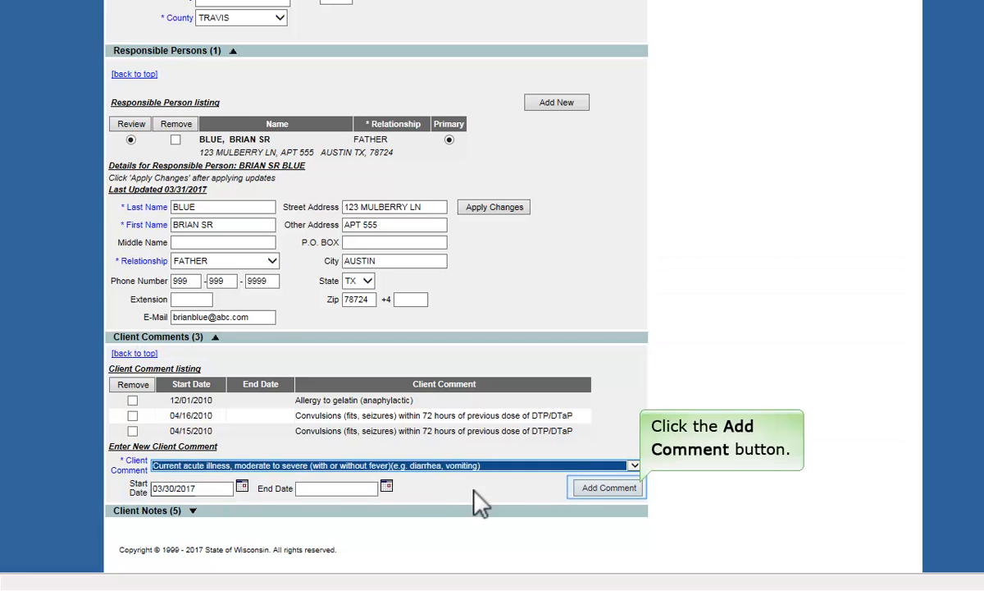
left_click(607, 488)
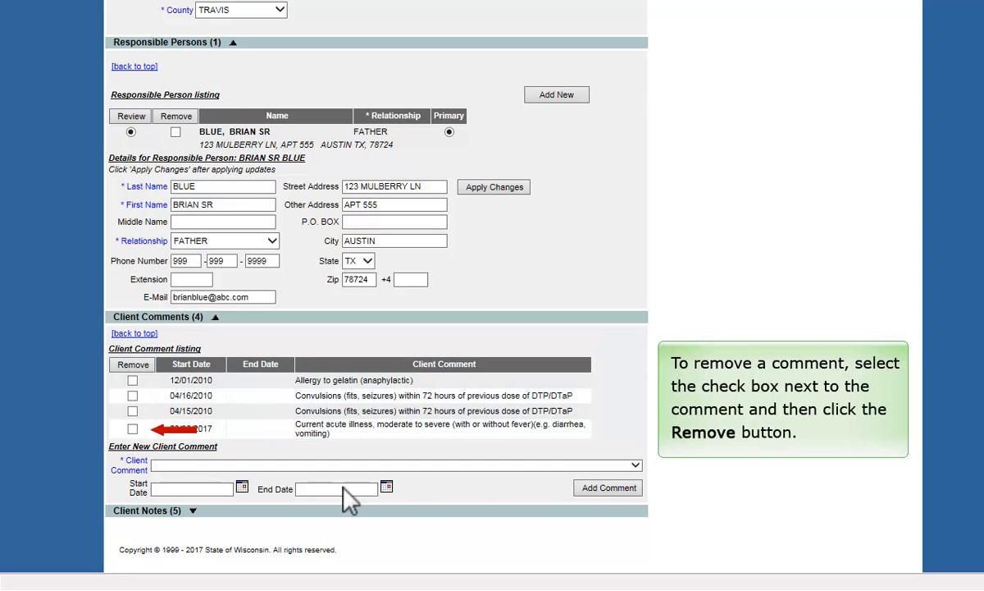
- Mark the 03/30/2017 acute illness comment and remove it from the Client Comment listing
left_click(133, 429)
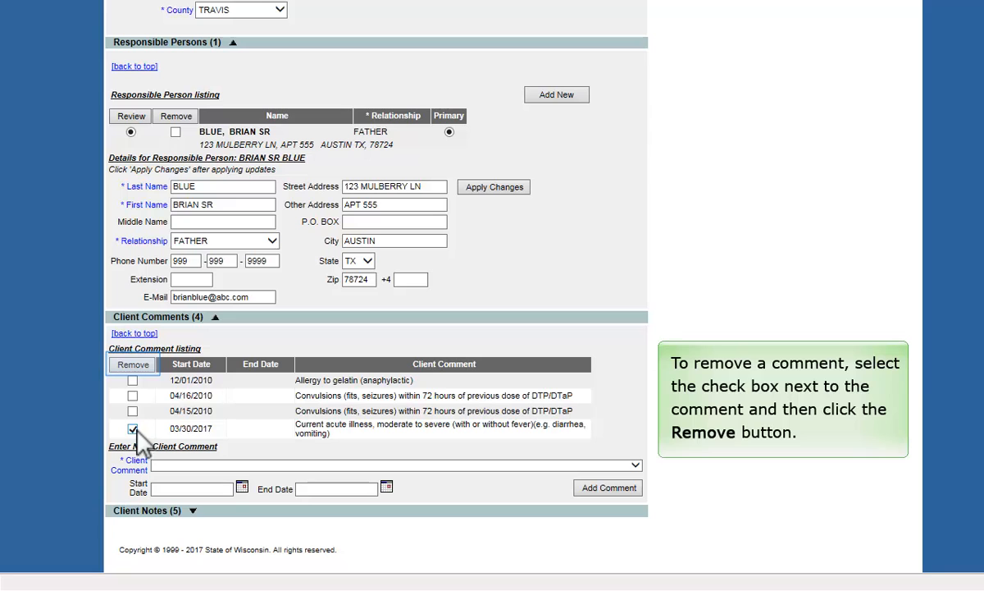
left_click(137, 370)
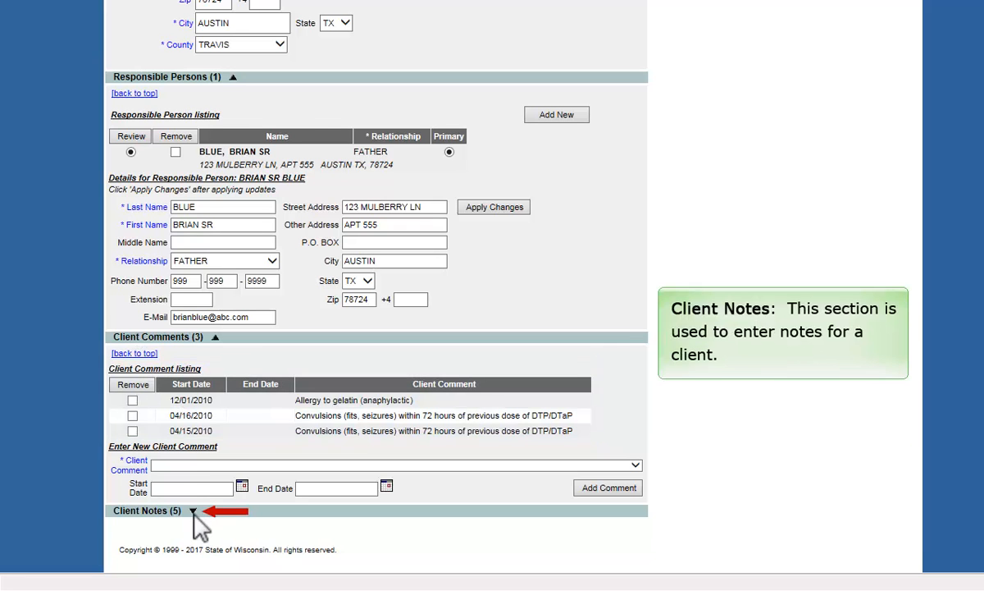
- Add a pending client note reading 'Client had many question about the vaccines.'
left_click(193, 511)
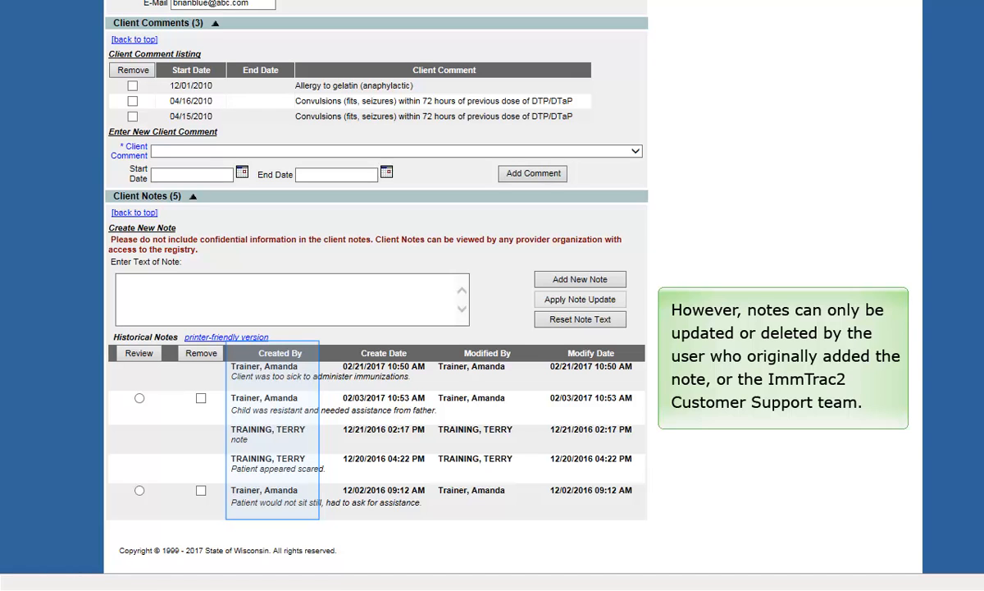
left_click(333, 288)
type("Client had many question about the vaccines.")
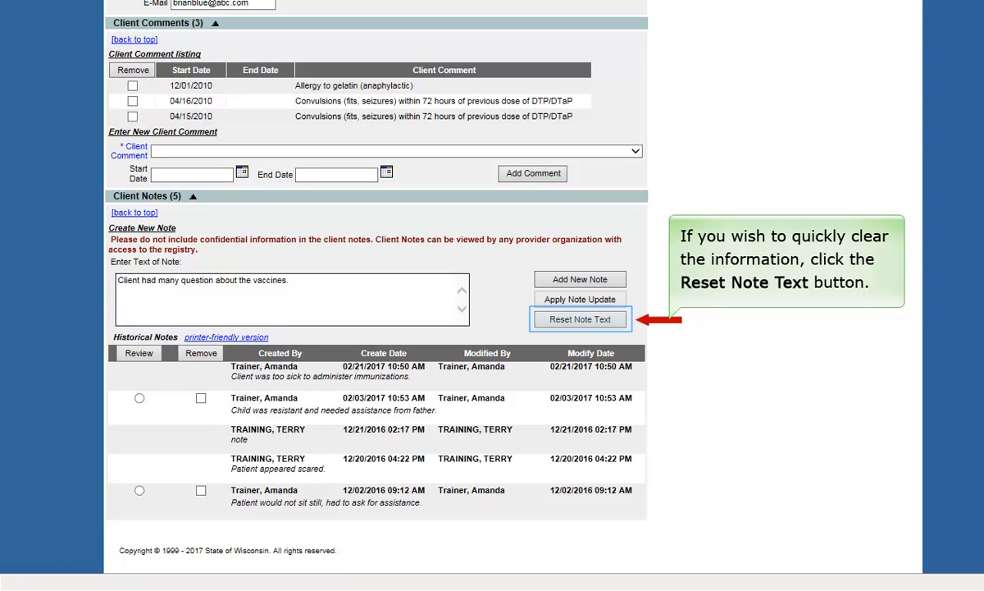
left_click(585, 282)
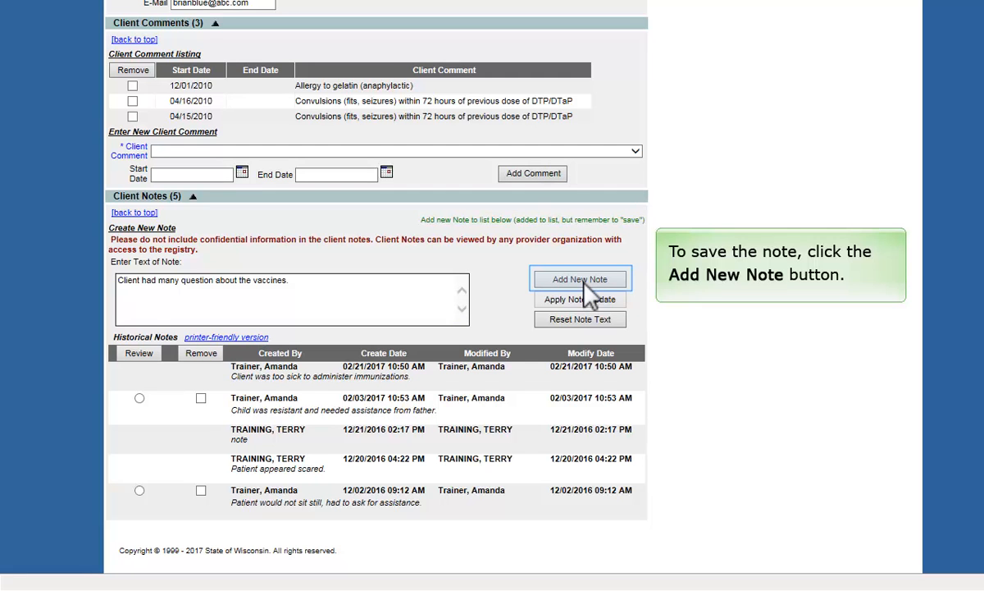
left_click(585, 283)
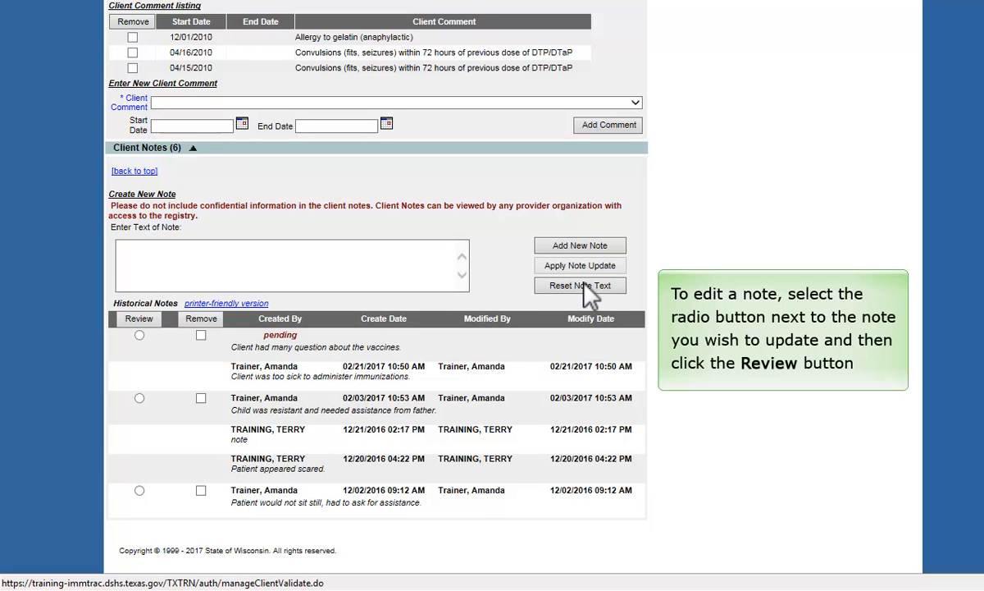
- Correct the pending note to 'Client had many questions about the Flu vaccines.' and apply the update
left_click(140, 336)
left_click(140, 319)
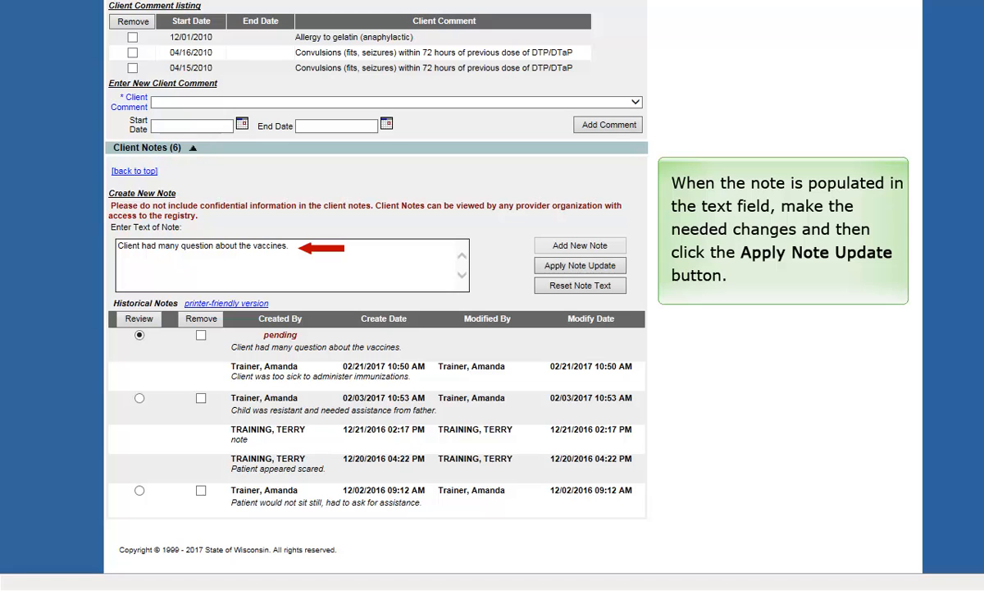
type("s")
left_click(246, 246)
type("Flu")
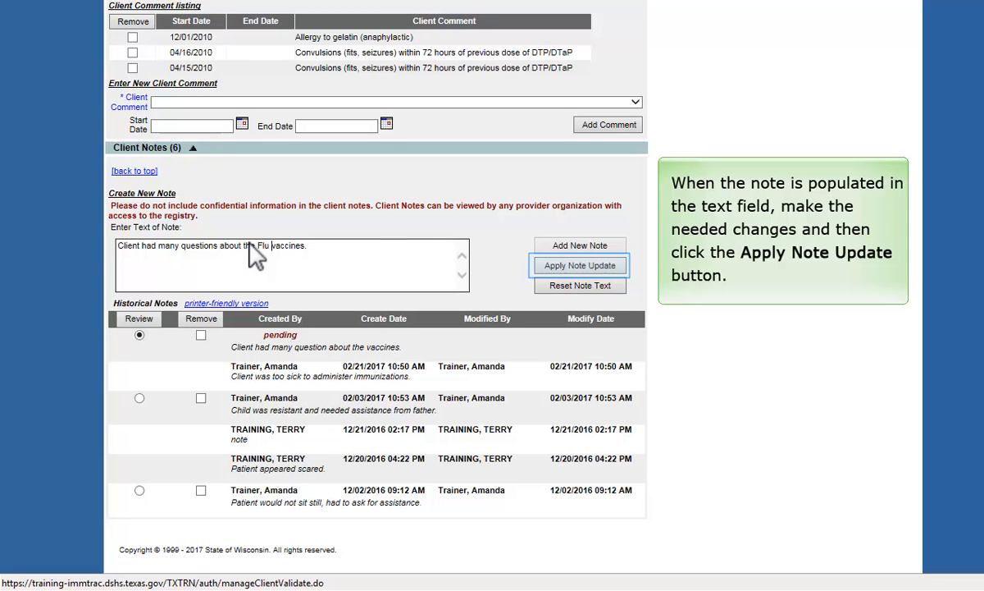
left_click(540, 263)
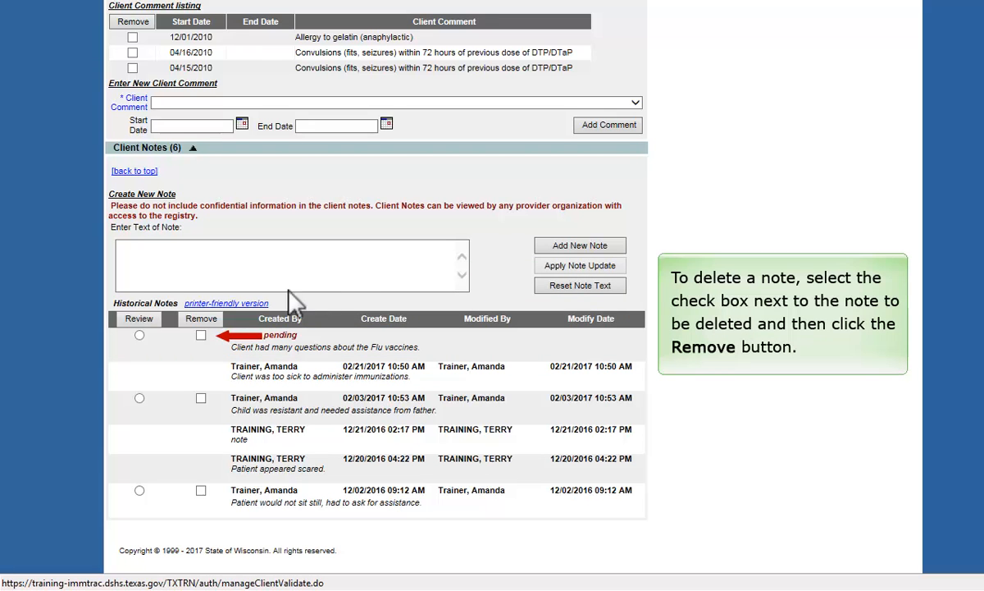
- Delete the pending Flu vaccines note and confirm the deletion
left_click(201, 319)
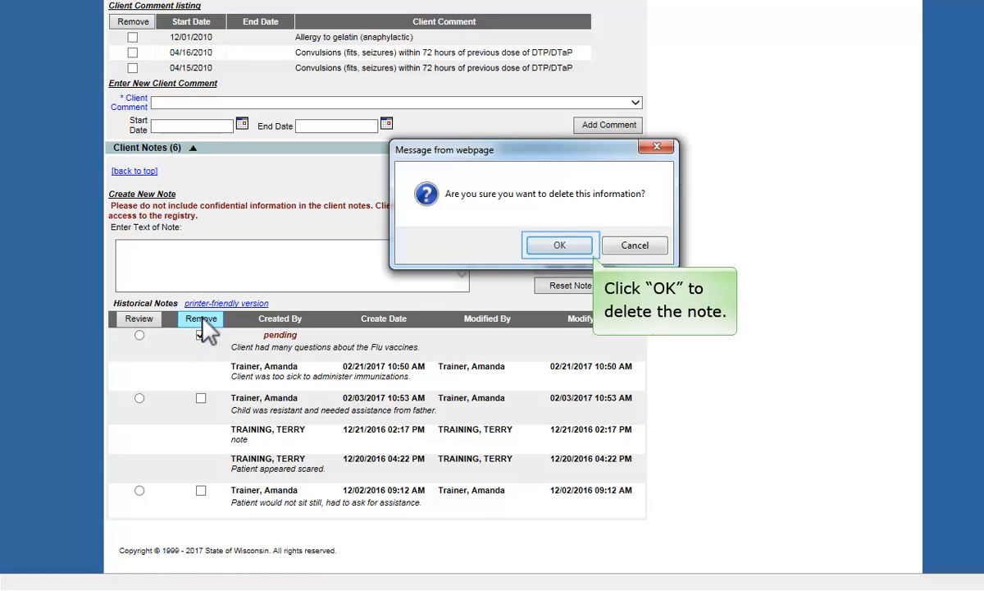
left_click(553, 251)
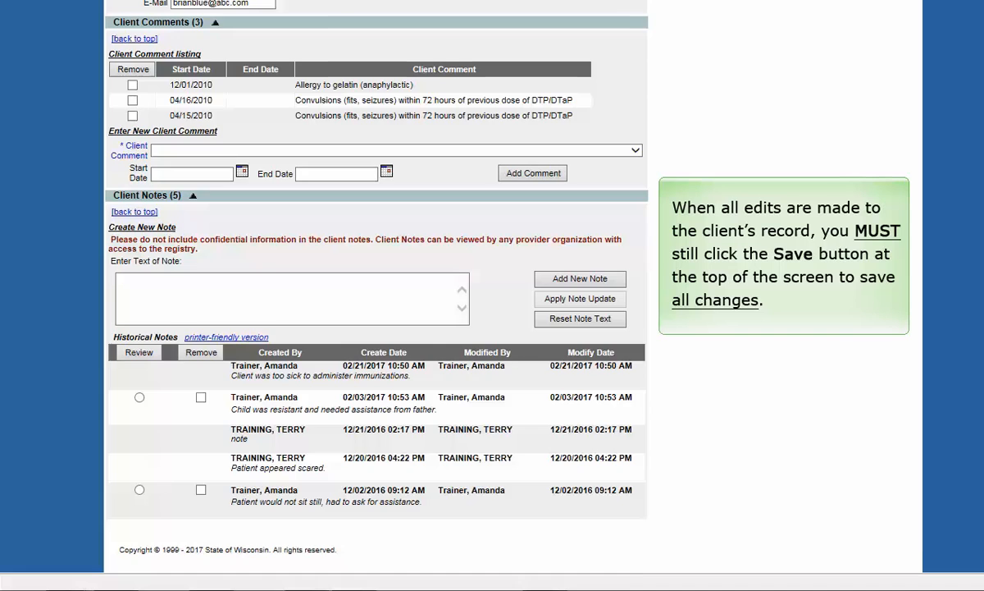
- Return to the top of the form and dismiss the Zip-required validation error
scroll(376, 287, "up", 15)
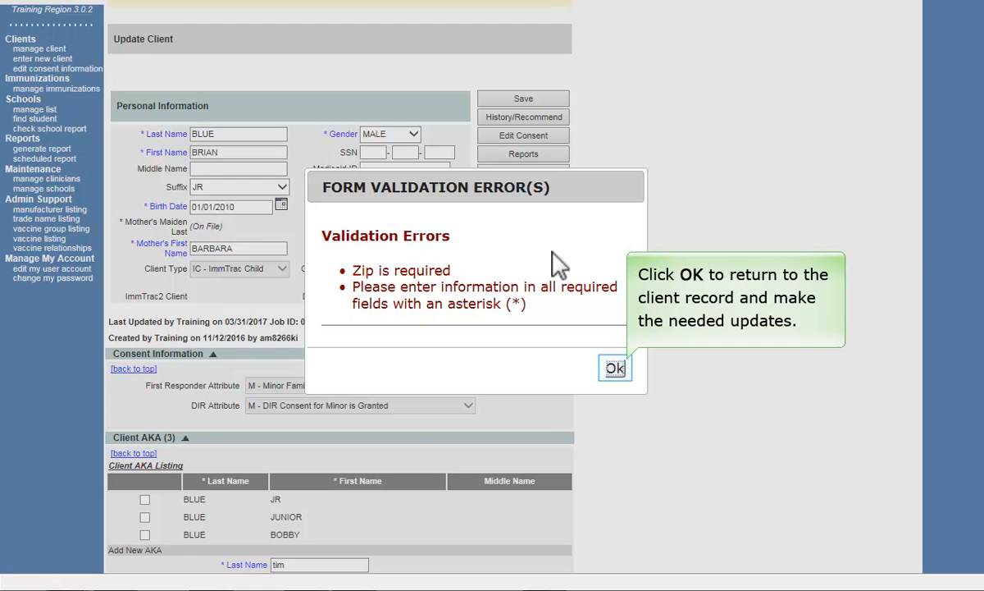
left_click(615, 369)
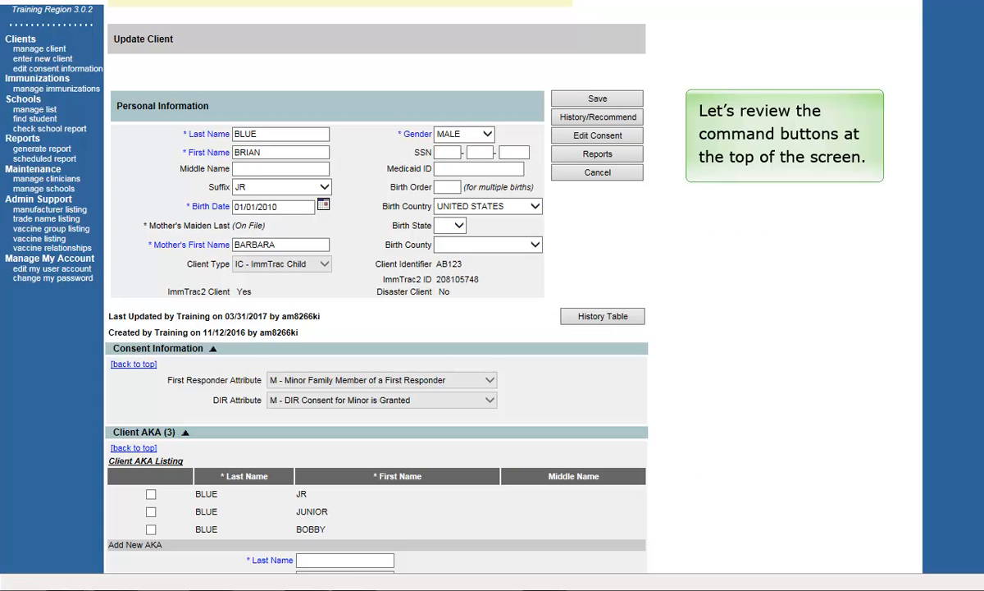